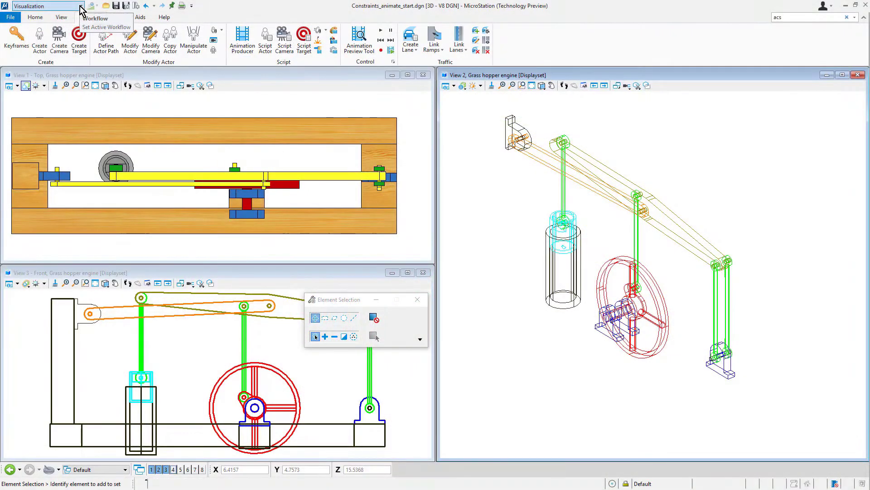
In the Modeling workflow, apply a 3D concentric constraint from the front bearing block's hole to the flywheel shaft.
{"action": "left_click", "coordinate": [81, 7]}
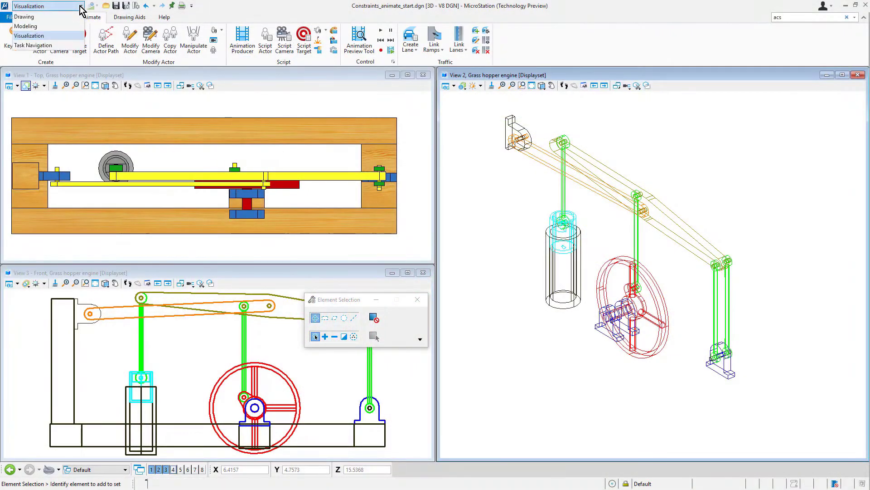
{"action": "key", "text": "Return"}
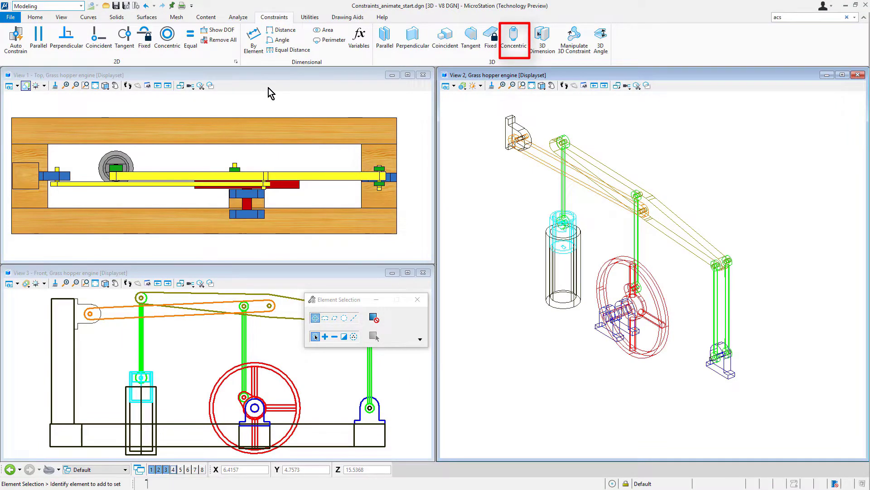
{"action": "left_click", "coordinate": [516, 45]}
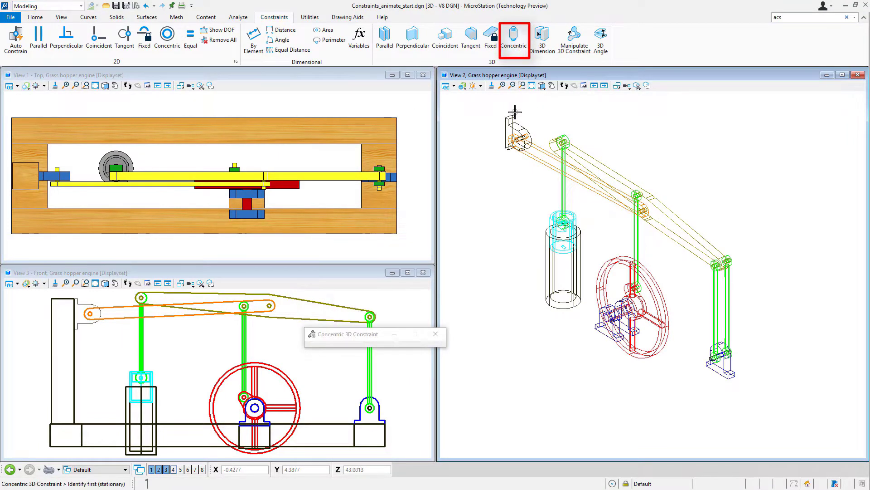
{"action": "left_click", "coordinate": [522, 86]}
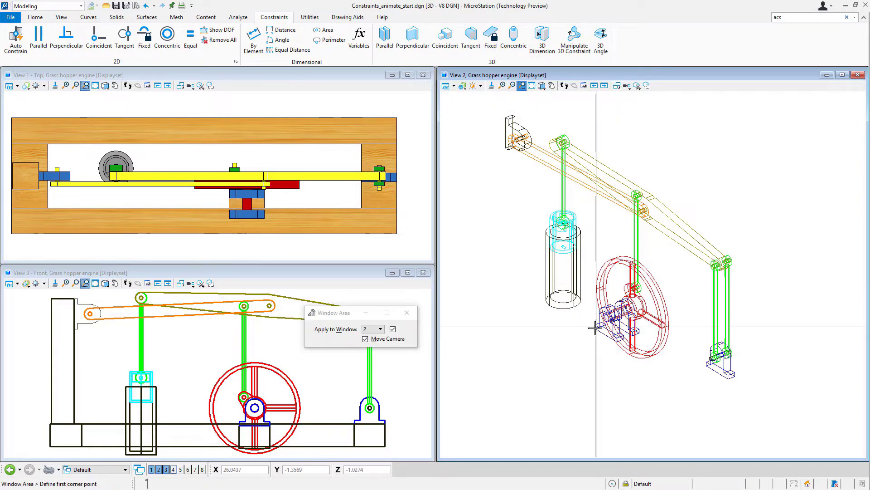
{"action": "left_click", "coordinate": [595, 328]}
{"action": "left_click", "coordinate": [642, 303]}
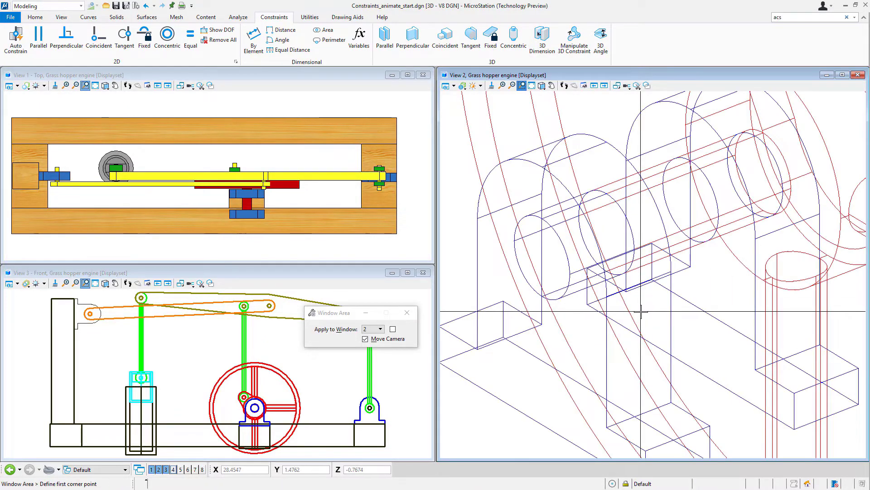
{"action": "left_click", "coordinate": [554, 179]}
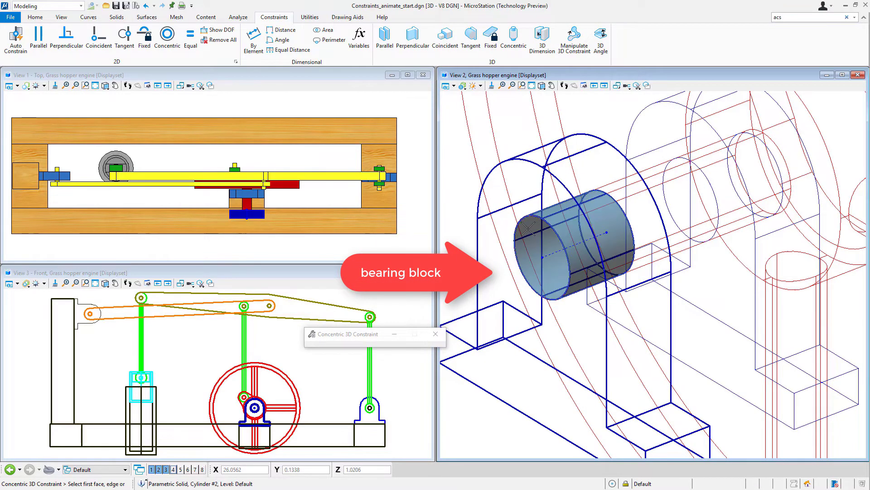
{"action": "left_click", "coordinate": [528, 229]}
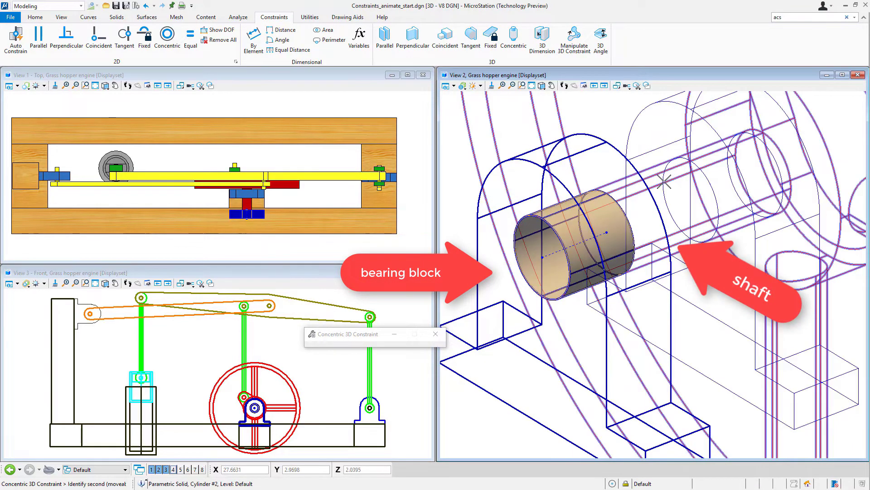
{"action": "left_click", "coordinate": [643, 204]}
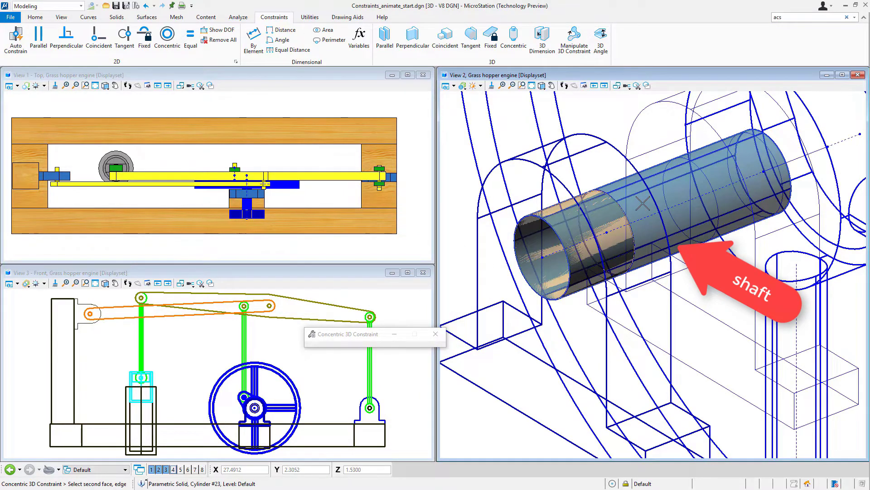
{"action": "left_click", "coordinate": [643, 204]}
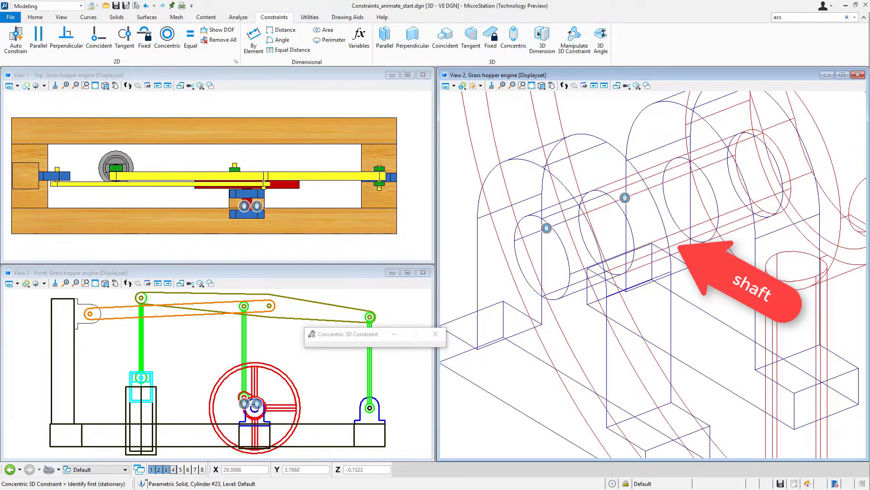
Constrain the pin on the flywheel's offset arm to be concentric with the connecting arm's lower hole.
{"action": "scroll", "coordinate": [723, 287], "scroll_direction": "down", "scroll_amount": 4}
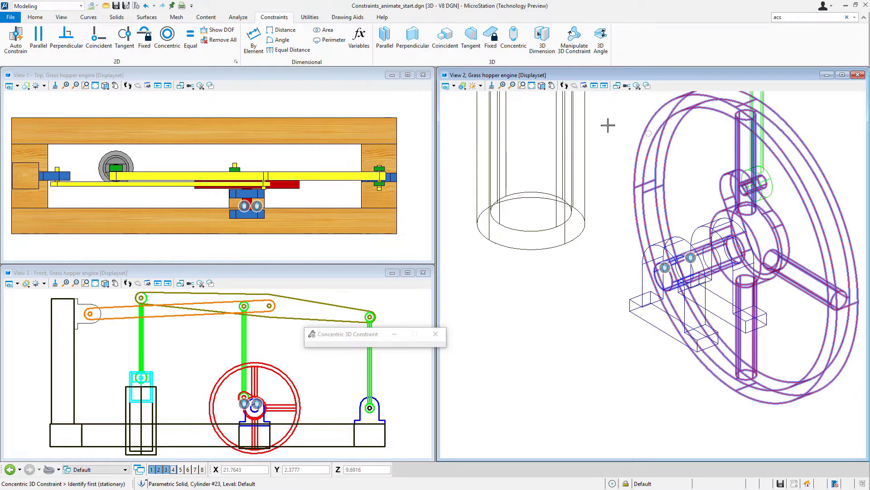
{"action": "left_click", "coordinate": [543, 87]}
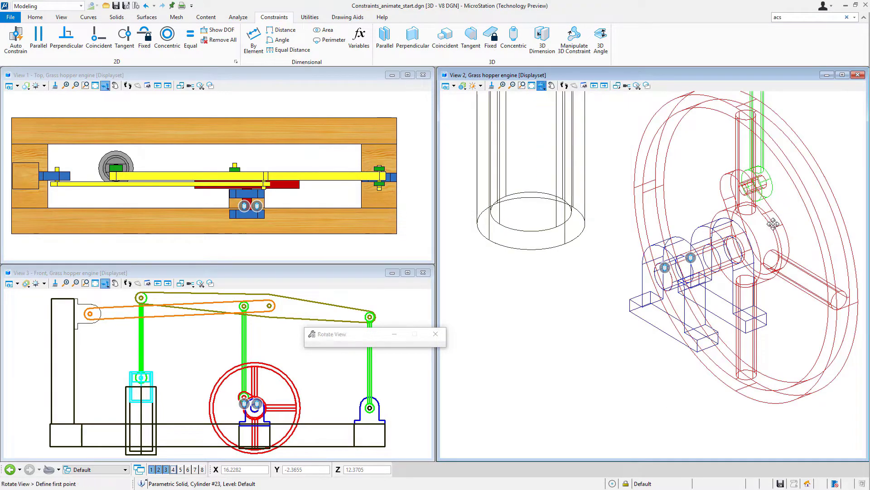
{"action": "left_click", "coordinate": [717, 221]}
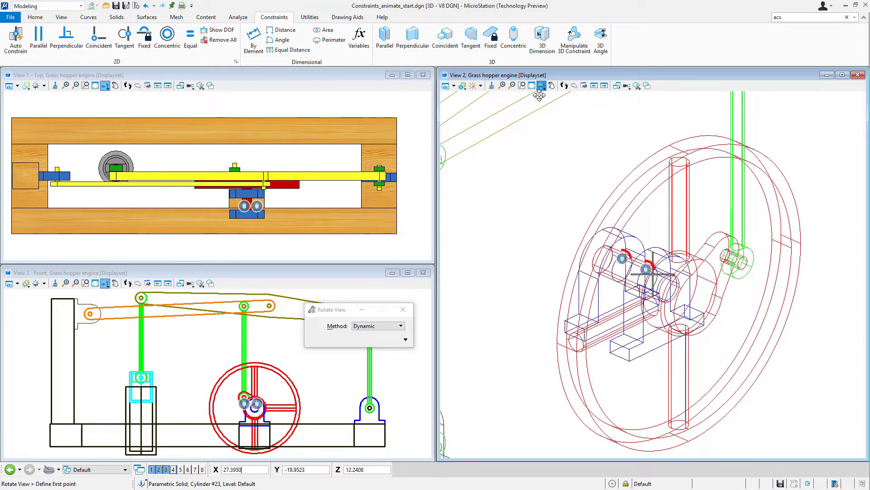
{"action": "left_click", "coordinate": [522, 86]}
{"action": "left_click", "coordinate": [712, 229]}
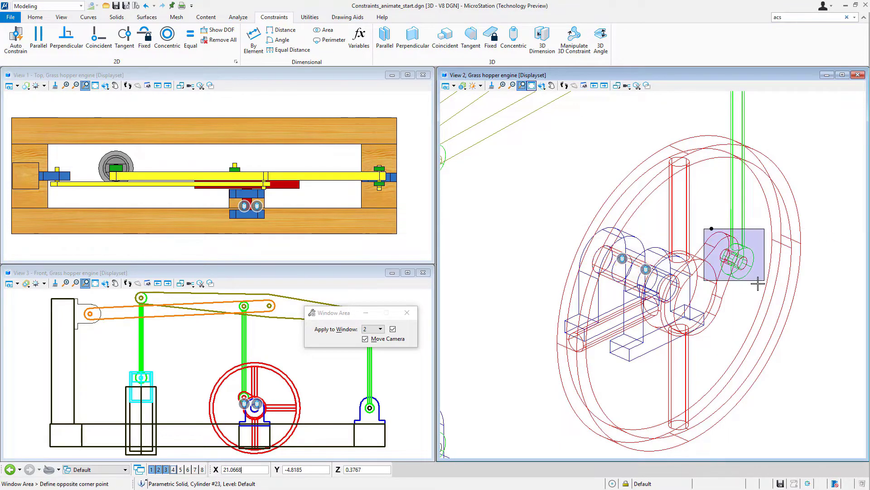
{"action": "left_click", "coordinate": [759, 288]}
{"action": "right_click", "coordinate": [766, 268]}
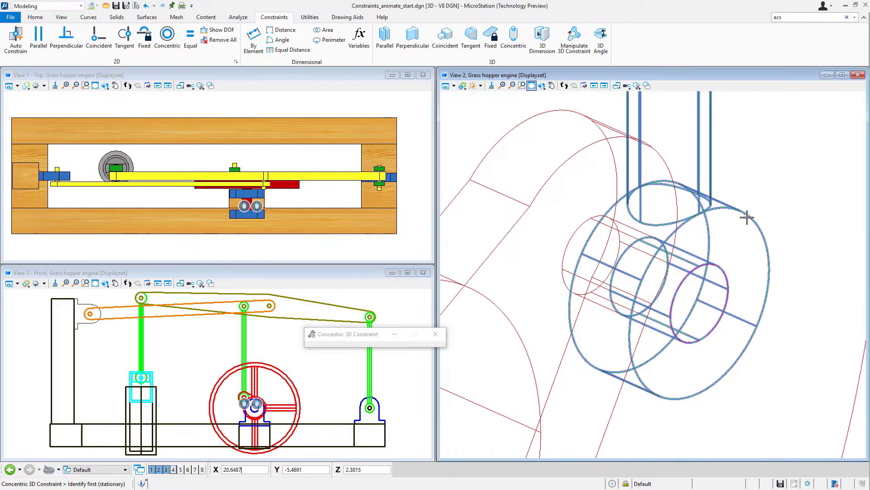
{"action": "left_click", "coordinate": [762, 236]}
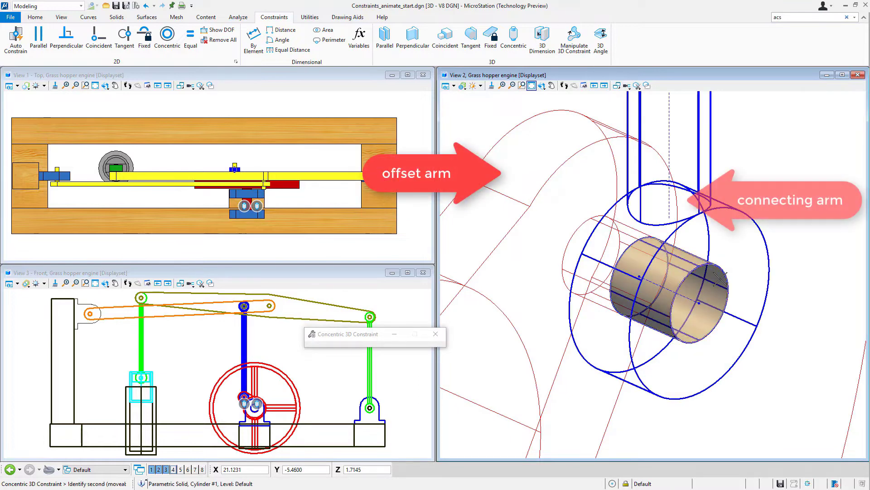
{"action": "left_click", "coordinate": [576, 241]}
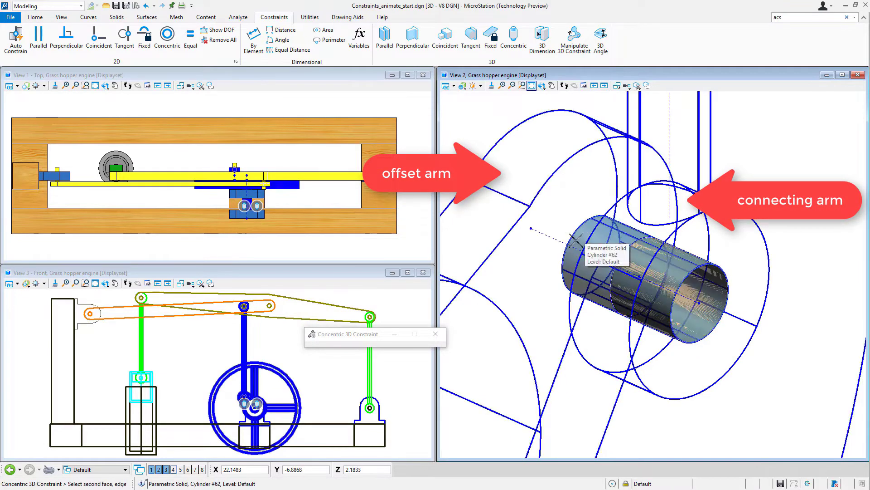
{"action": "left_click", "coordinate": [577, 241]}
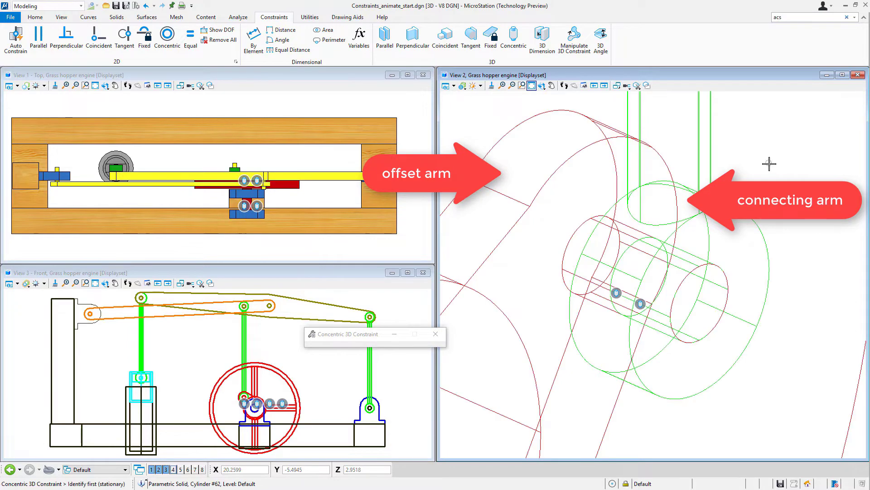
Make the main beam's pin concentric with the hole at the connecting arm's upper end.
{"action": "scroll", "coordinate": [774, 189], "scroll_direction": "down", "scroll_amount": 5}
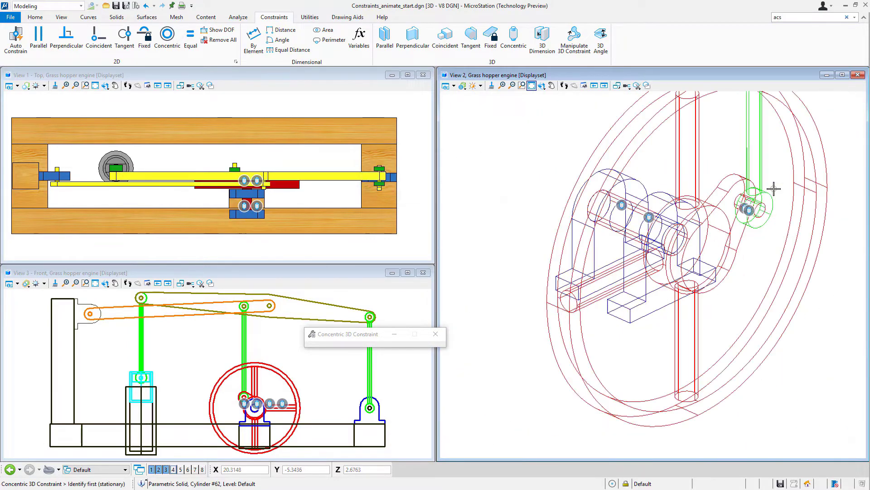
{"action": "scroll", "coordinate": [774, 189], "scroll_direction": "down", "scroll_amount": 2}
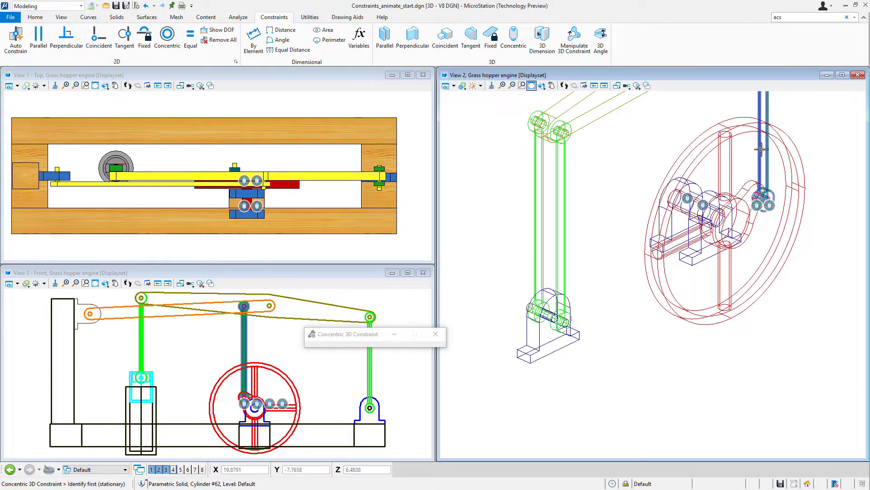
{"action": "middle_click_drag", "start_coordinate": [764, 160], "coordinate": [698, 371]}
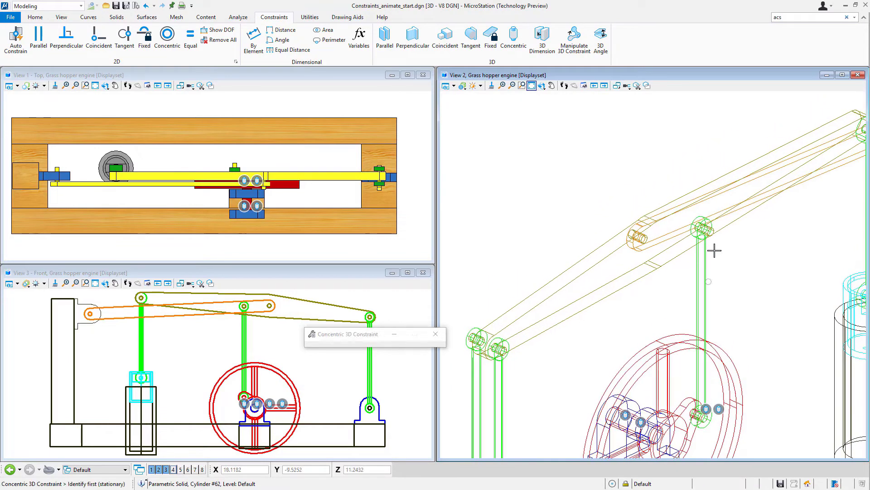
{"action": "scroll", "coordinate": [703, 241], "scroll_direction": "up", "scroll_amount": 2}
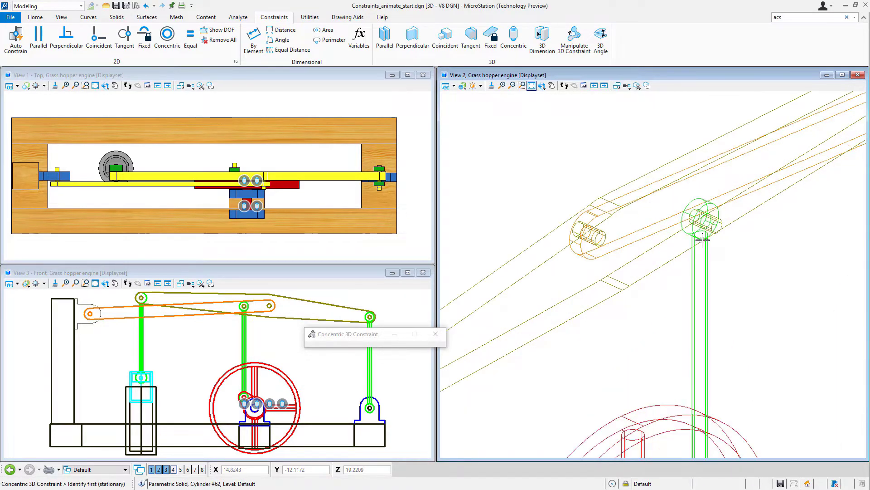
{"action": "scroll", "coordinate": [702, 240], "scroll_direction": "up", "scroll_amount": 2}
{"action": "left_click", "coordinate": [689, 230]}
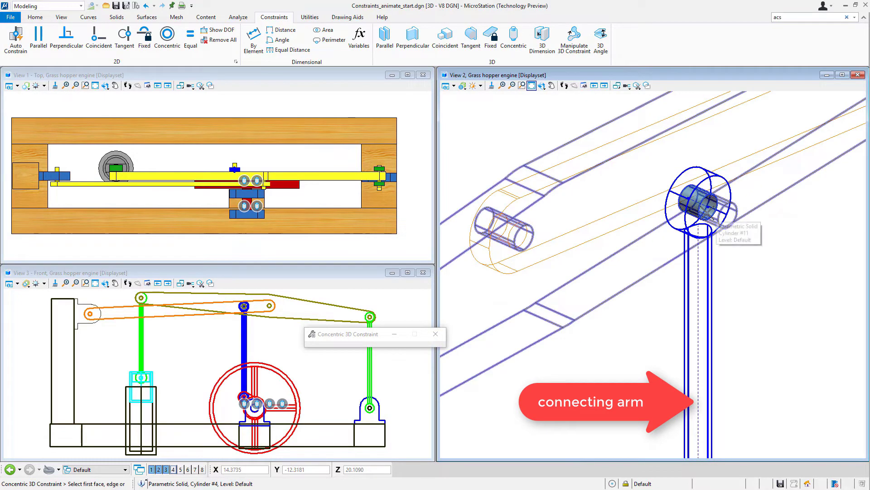
{"action": "left_click", "coordinate": [708, 211]}
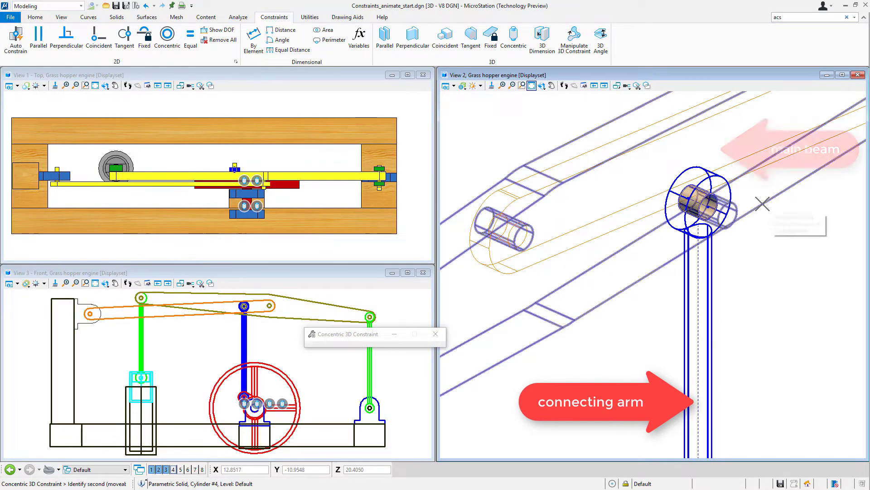
{"action": "left_click", "coordinate": [773, 265]}
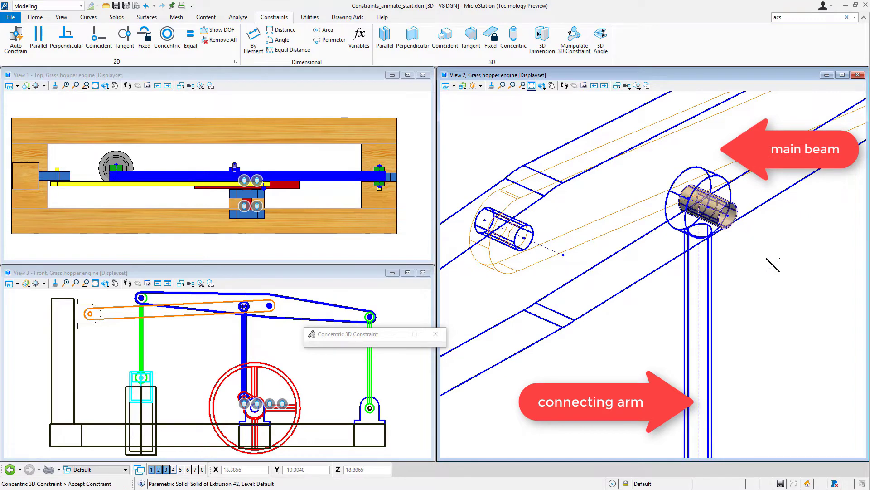
{"action": "left_click", "coordinate": [782, 308]}
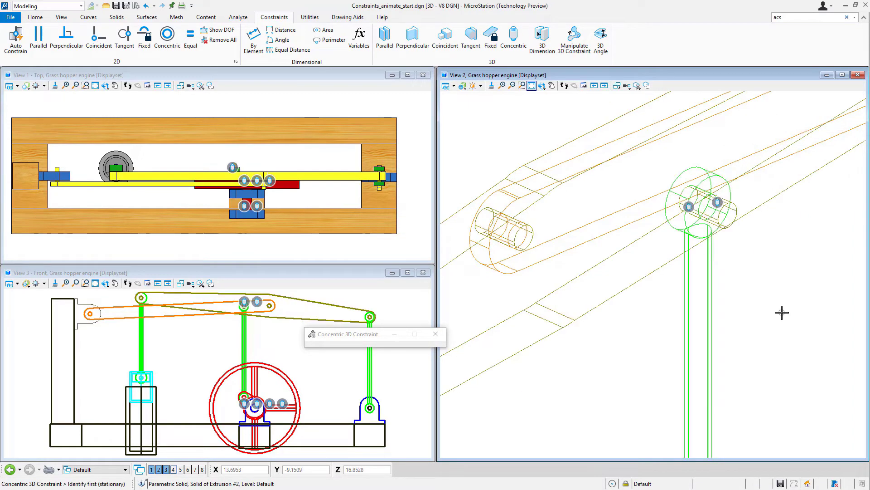
Apply a concentric constraint between the secondary beam's end hole and the matching main beam pin.
{"action": "left_click", "coordinate": [521, 271]}
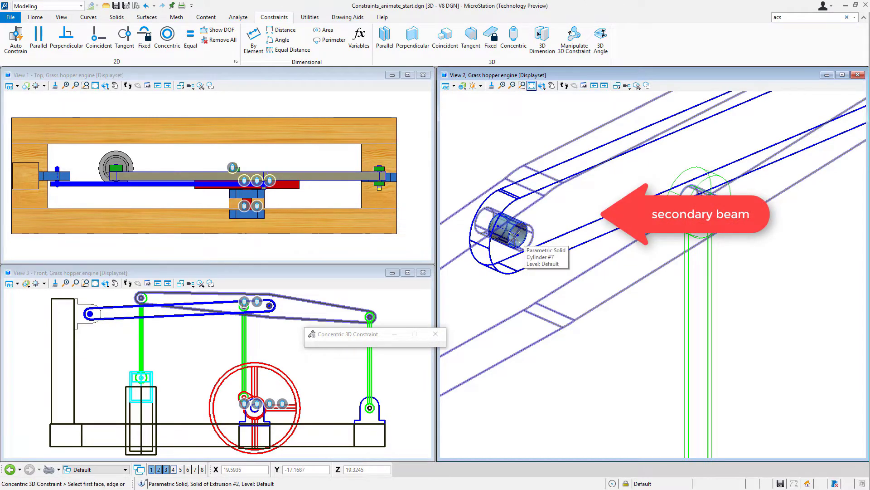
{"action": "left_click", "coordinate": [526, 242]}
{"action": "left_click", "coordinate": [528, 239]}
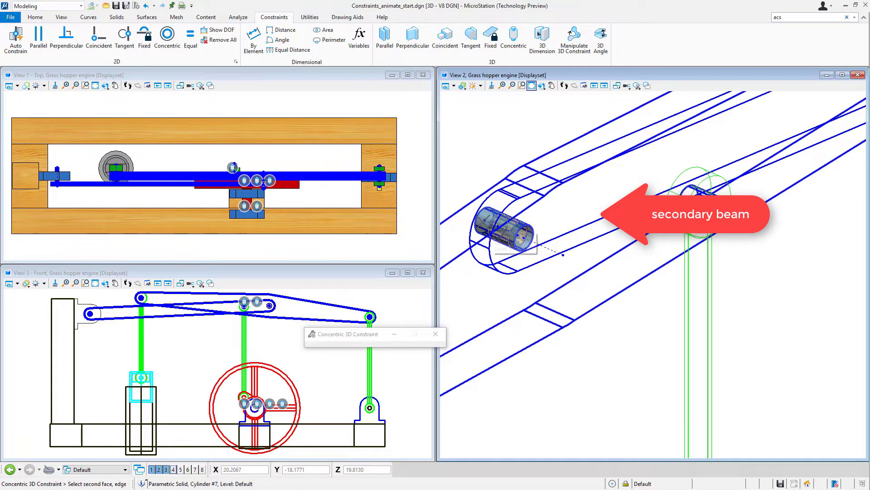
{"action": "left_click", "coordinate": [520, 271]}
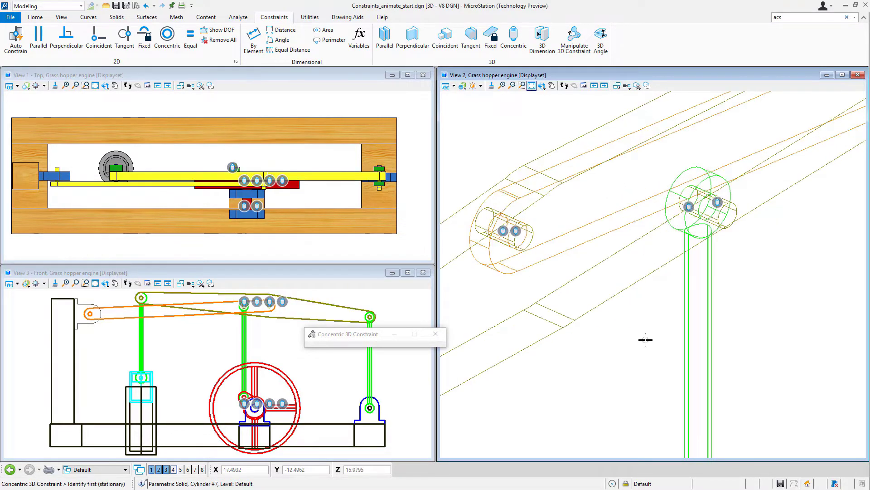
Constrain the upper hole of the right-hand vertical support arm concentrically with the pin at the main beam's end.
{"action": "scroll", "coordinate": [652, 330], "scroll_direction": "down", "scroll_amount": 5}
{"action": "middle_click_drag", "start_coordinate": [599, 389], "coordinate": [679, 314]}
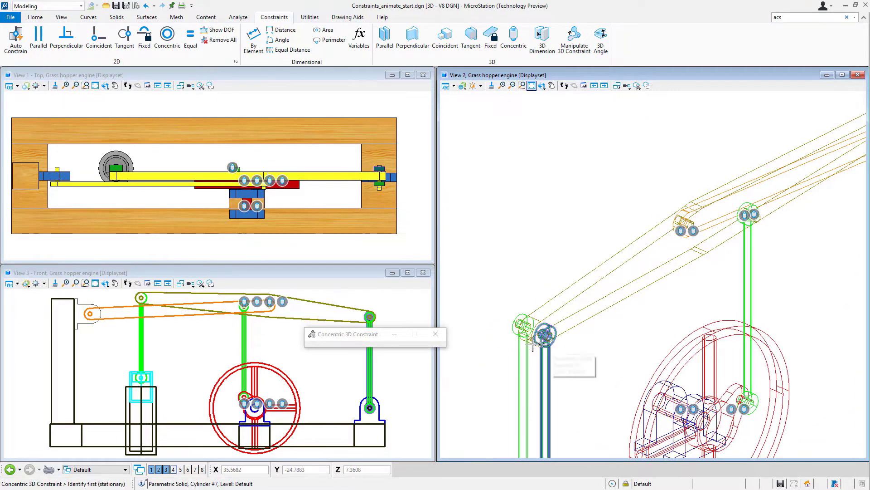
{"action": "middle_click_drag", "start_coordinate": [528, 333], "coordinate": [589, 278]}
{"action": "scroll", "coordinate": [586, 282], "scroll_direction": "up", "scroll_amount": 4}
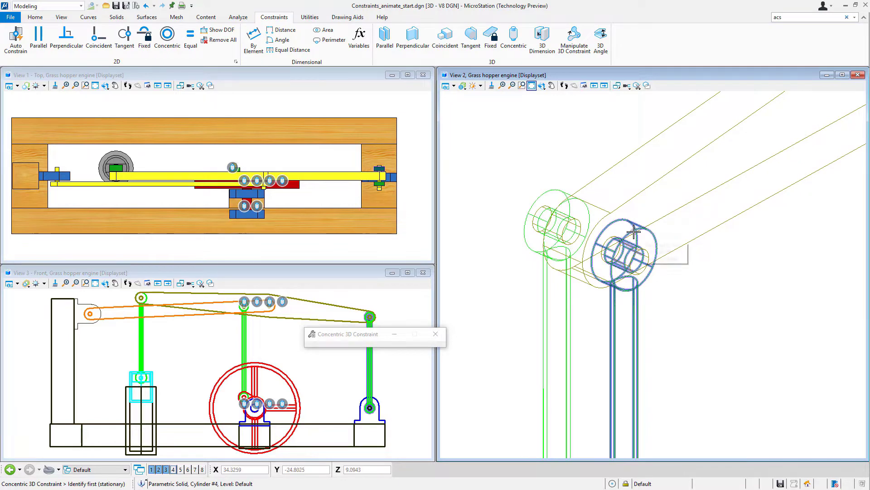
{"action": "left_click", "coordinate": [638, 255]}
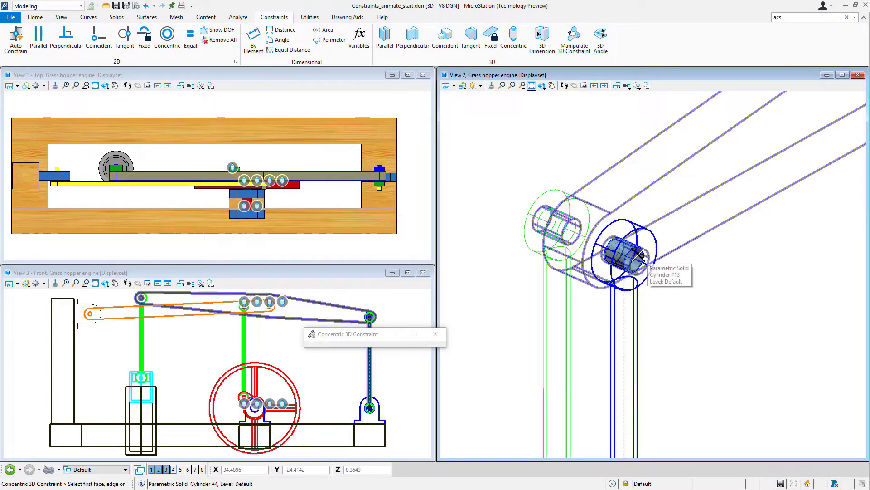
{"action": "left_click", "coordinate": [637, 254]}
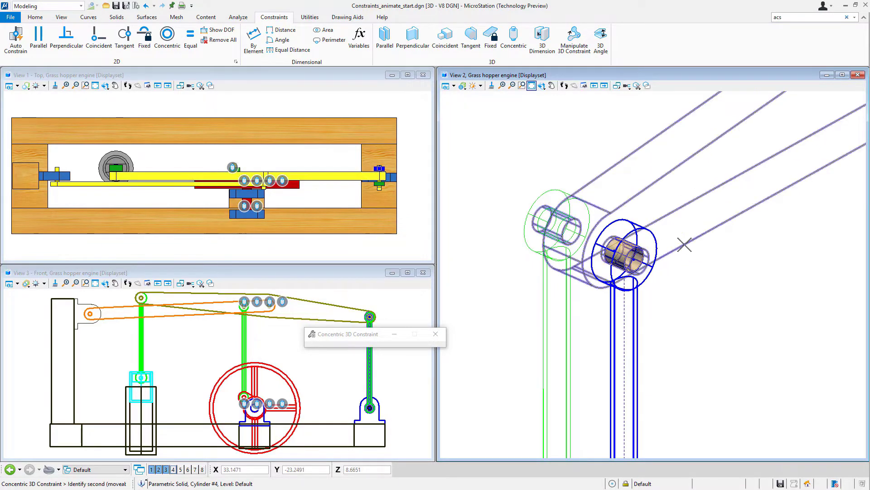
{"action": "left_click", "coordinate": [650, 248]}
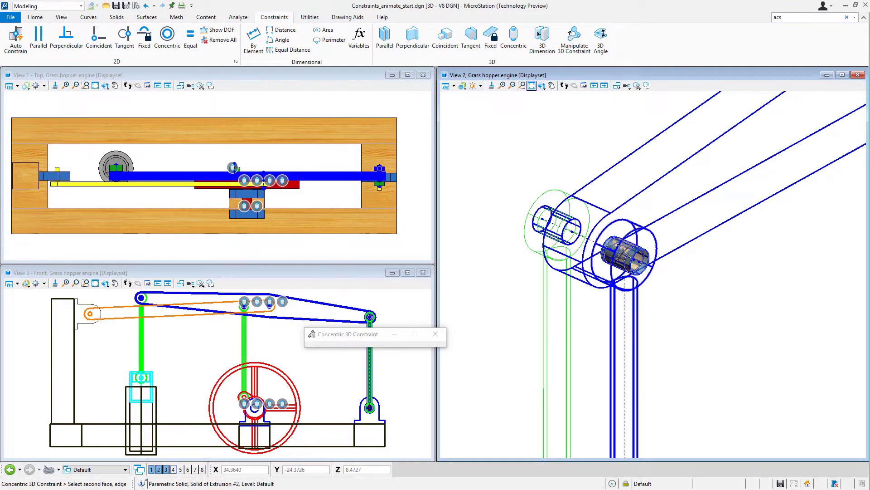
{"action": "left_click", "coordinate": [721, 271]}
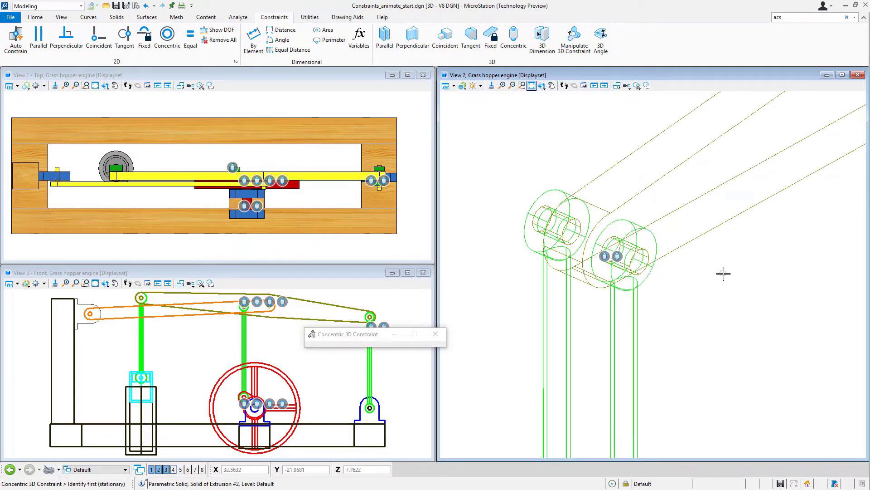
Constrain the upper hole of the left-hand vertical support arm concentrically with the pin at the main beam's end.
{"action": "left_click", "coordinate": [576, 253]}
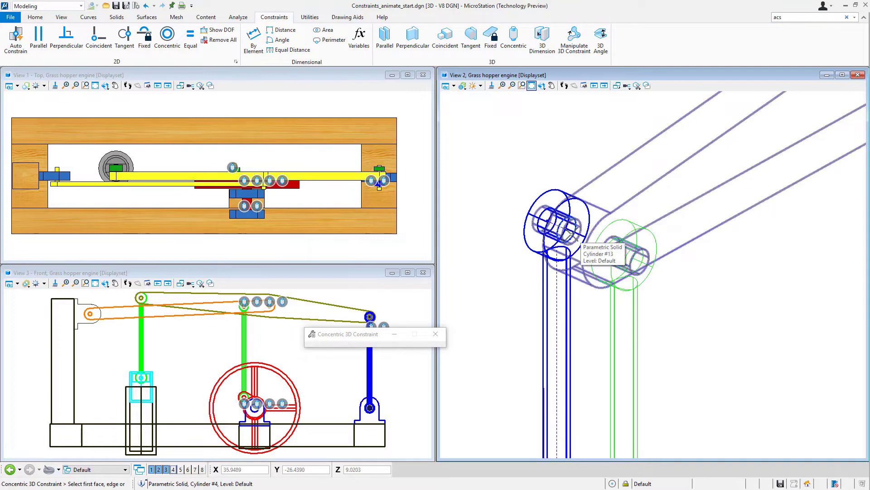
{"action": "left_click", "coordinate": [579, 196]}
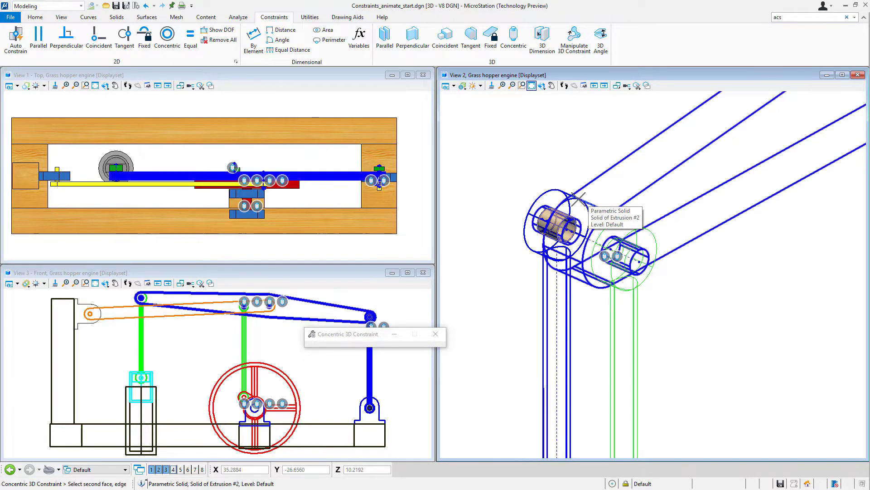
{"action": "left_click", "coordinate": [539, 212]}
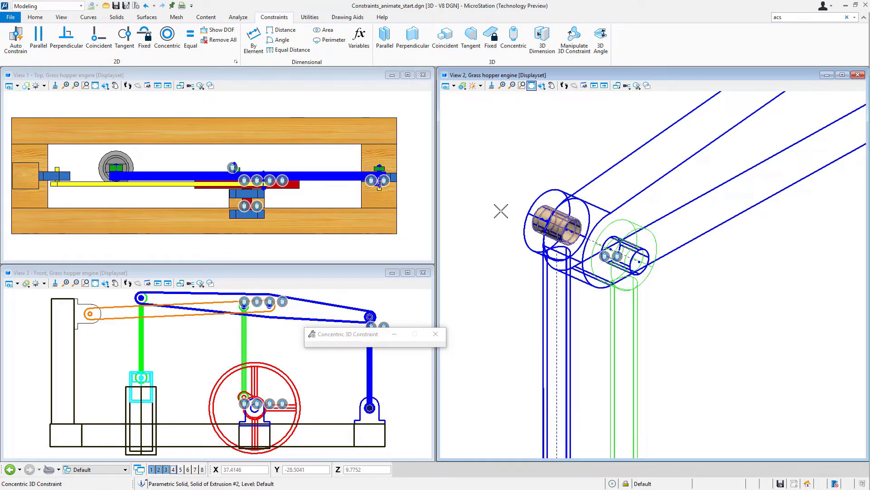
{"action": "left_click", "coordinate": [501, 219]}
Apply a concentric constraint between the hole of the support arms' bearing block and the long pin running through it.
{"action": "scroll", "coordinate": [587, 384], "scroll_direction": "down", "scroll_amount": 3}
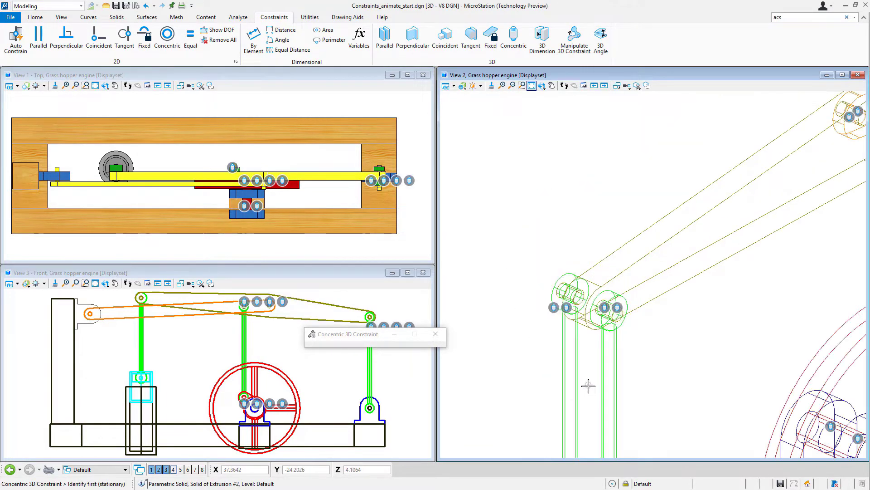
{"action": "scroll", "coordinate": [622, 307], "scroll_direction": "up", "scroll_amount": 3}
{"action": "middle_click_drag", "start_coordinate": [621, 307], "coordinate": [607, 203]}
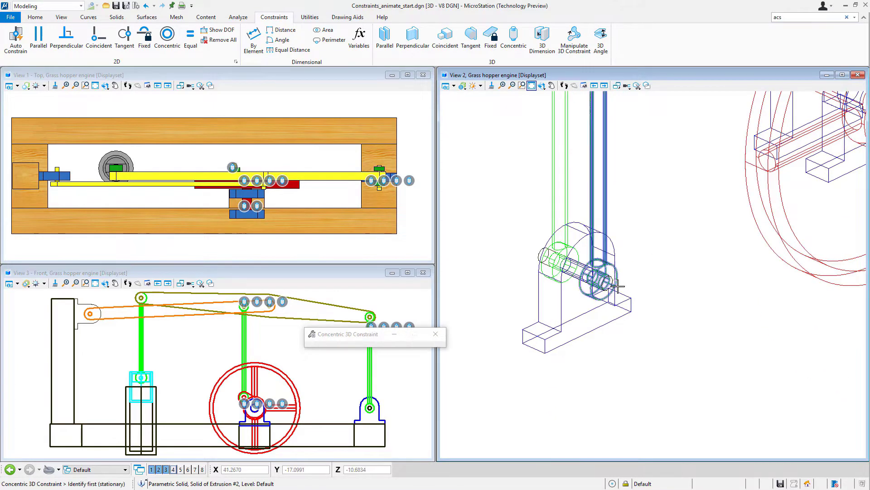
{"action": "scroll", "coordinate": [619, 286], "scroll_direction": "up", "scroll_amount": 3}
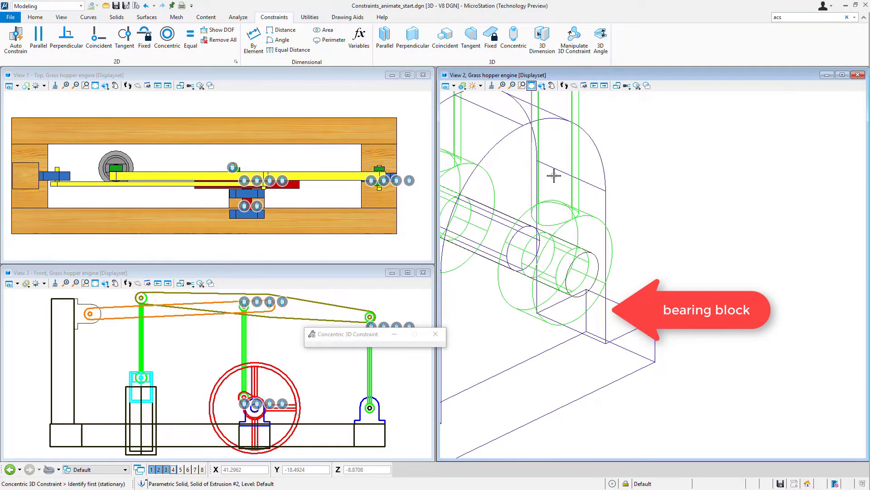
{"action": "left_click", "coordinate": [495, 143]}
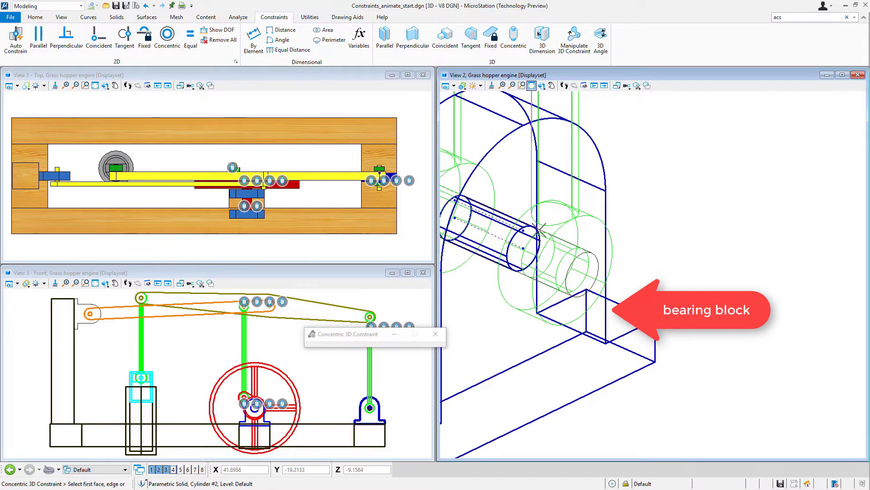
{"action": "left_click", "coordinate": [519, 239]}
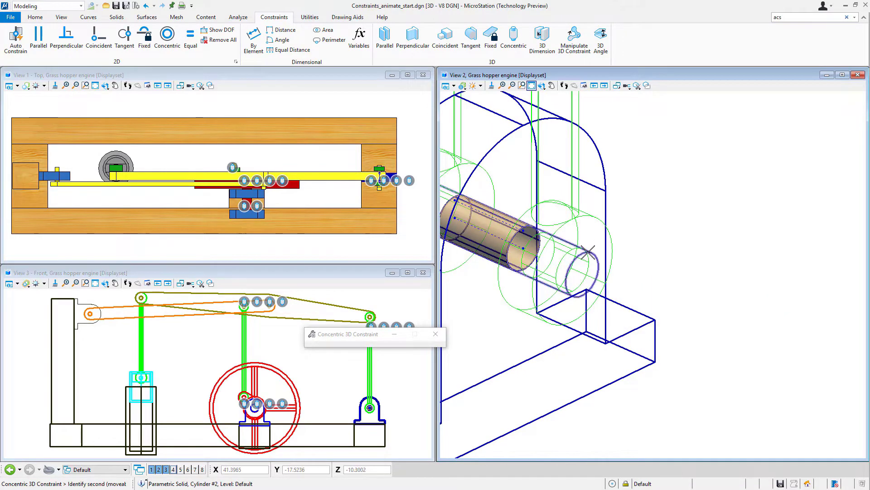
{"action": "left_click", "coordinate": [588, 252]}
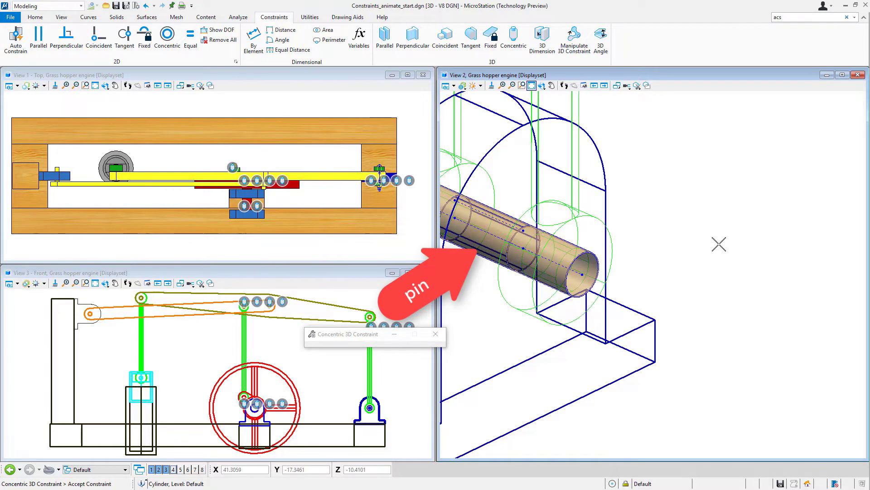
{"action": "left_click", "coordinate": [769, 209]}
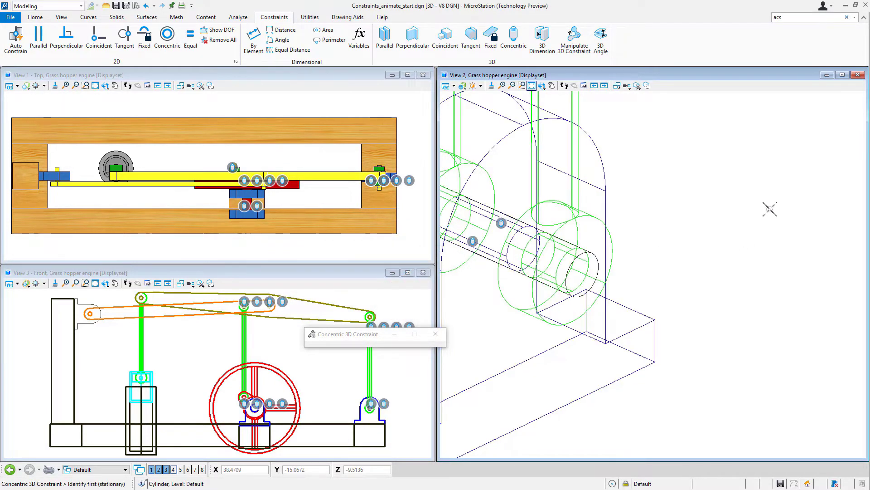
Make the lower hole of the right-hand vertical support arm concentric with the bearing block pin.
{"action": "left_click", "coordinate": [589, 218]}
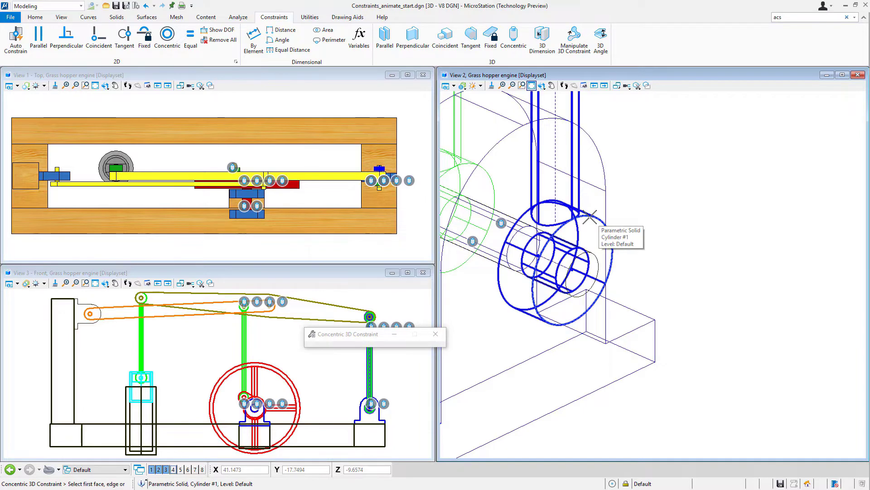
{"action": "left_click", "coordinate": [581, 262]}
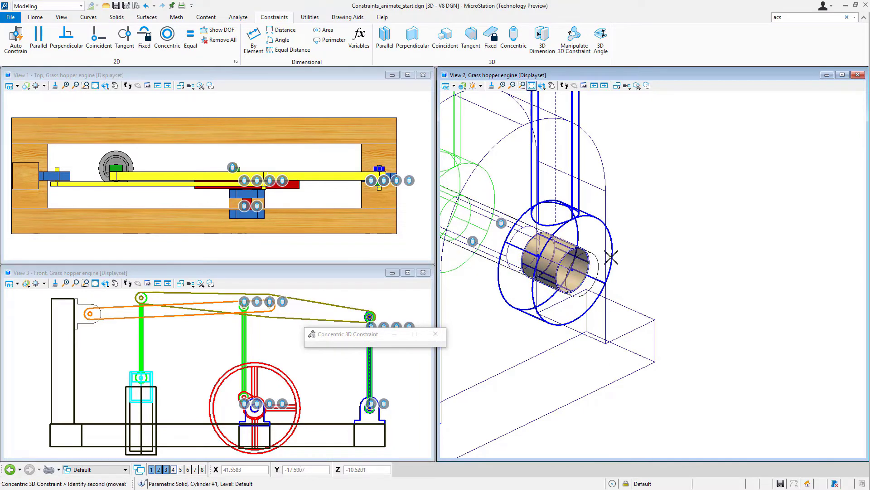
{"action": "left_click", "coordinate": [588, 246]}
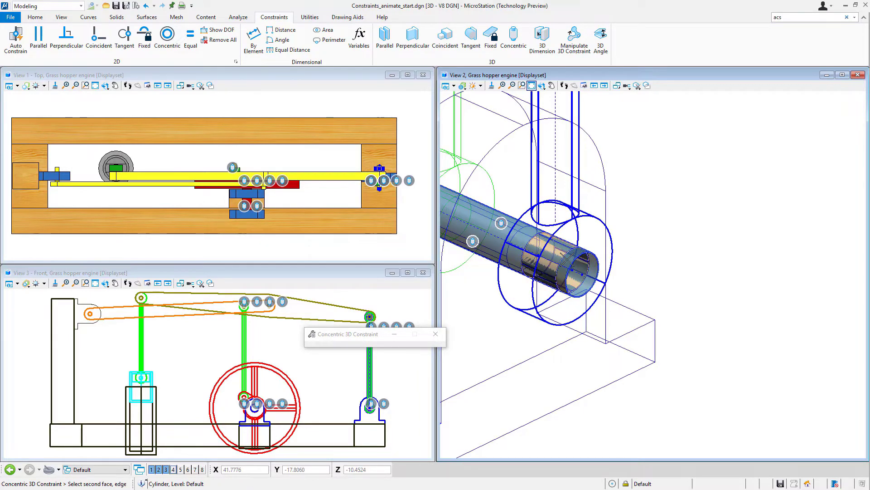
{"action": "left_click", "coordinate": [565, 257]}
{"action": "left_click", "coordinate": [704, 264]}
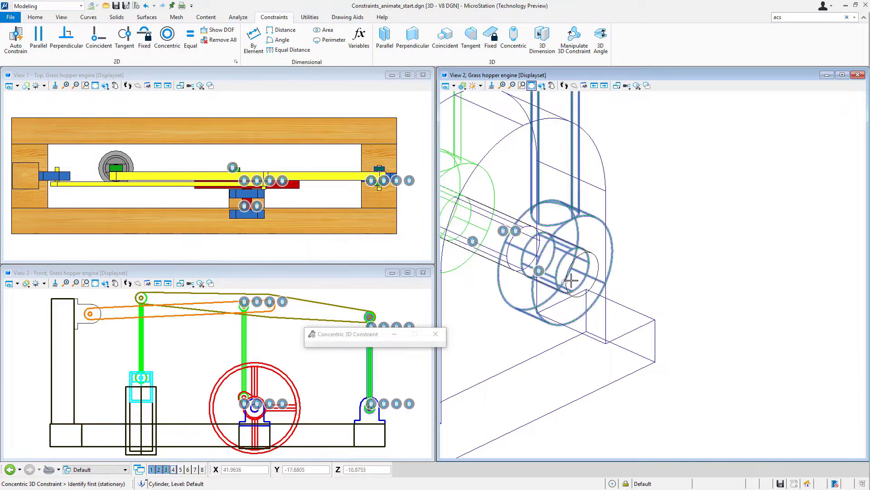
Constrain the lower hole of the left-hand vertical support arm concentrically with the bearing block pin.
{"action": "middle_click_drag", "start_coordinate": [704, 264], "coordinate": [772, 332]}
{"action": "right_click", "coordinate": [626, 263]}
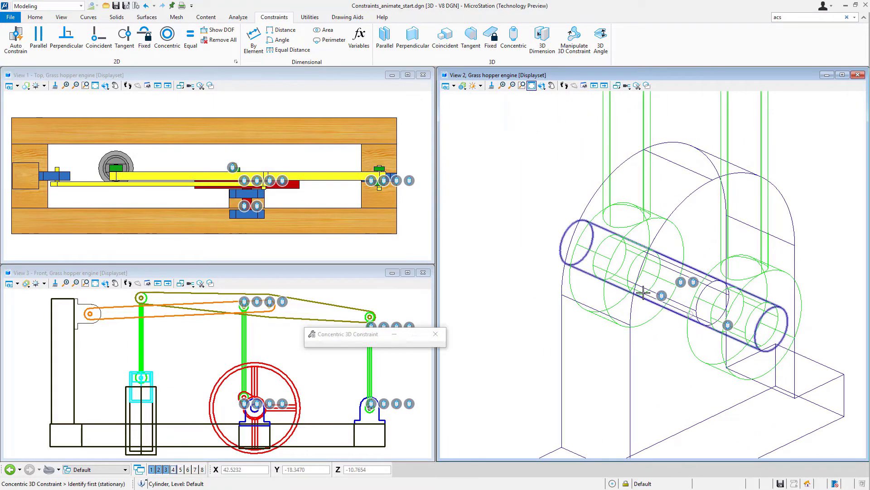
{"action": "left_click", "coordinate": [614, 256]}
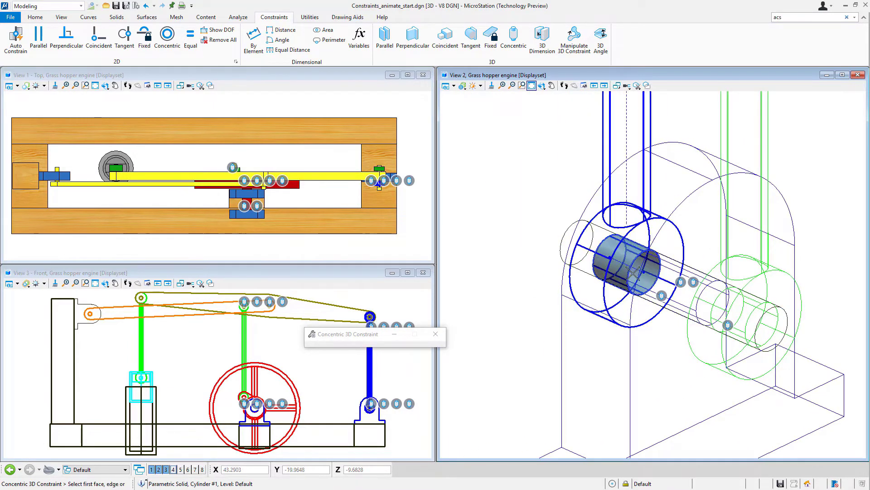
{"action": "left_click", "coordinate": [633, 272]}
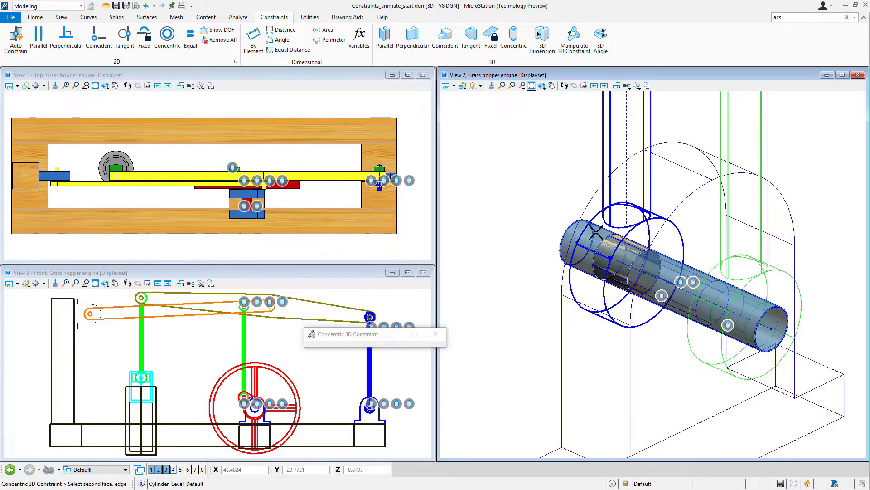
{"action": "left_click", "coordinate": [566, 227]}
{"action": "left_click", "coordinate": [512, 206]}
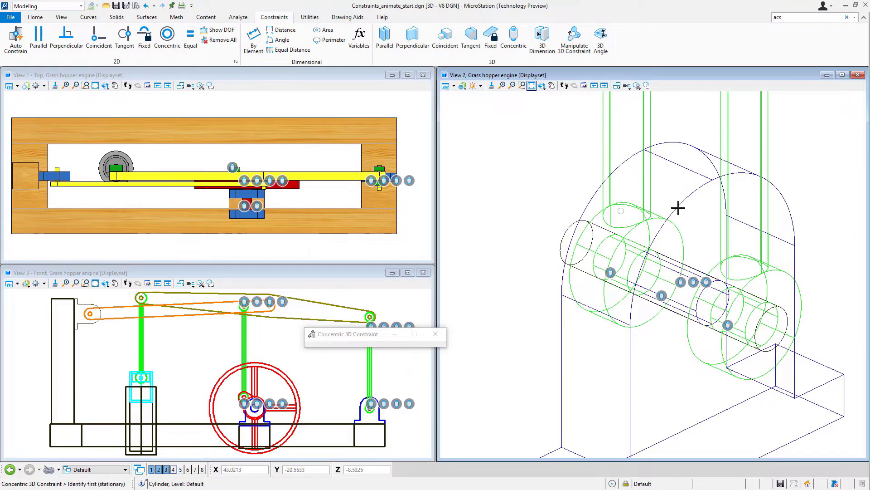
Make the upper hole of the piston's link arm concentric with the pin at the main beam's piston end.
{"action": "scroll", "coordinate": [678, 207], "scroll_direction": "down", "scroll_amount": 5}
{"action": "middle_click_drag", "start_coordinate": [785, 173], "coordinate": [521, 326]}
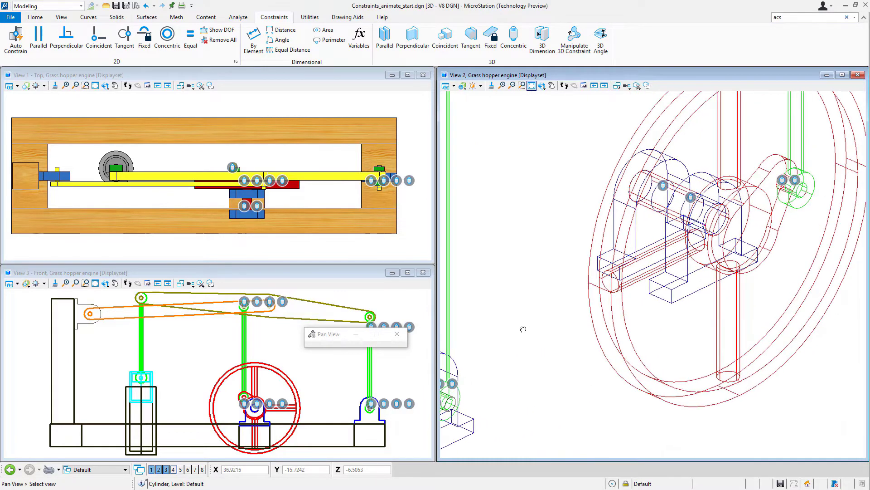
{"action": "scroll", "coordinate": [766, 196], "scroll_direction": "down", "scroll_amount": 3}
{"action": "middle_click_drag", "start_coordinate": [766, 199], "coordinate": [563, 338]}
{"action": "right_click", "coordinate": [564, 339]}
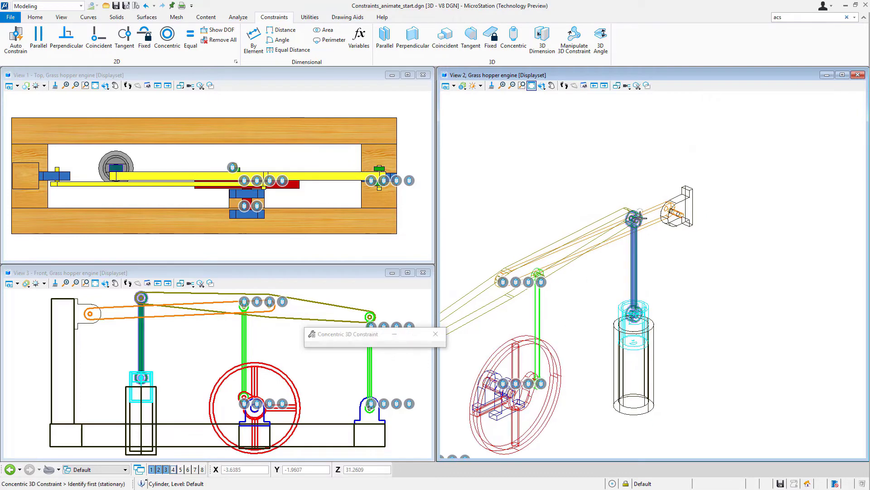
{"action": "scroll", "coordinate": [637, 219], "scroll_direction": "up", "scroll_amount": 5}
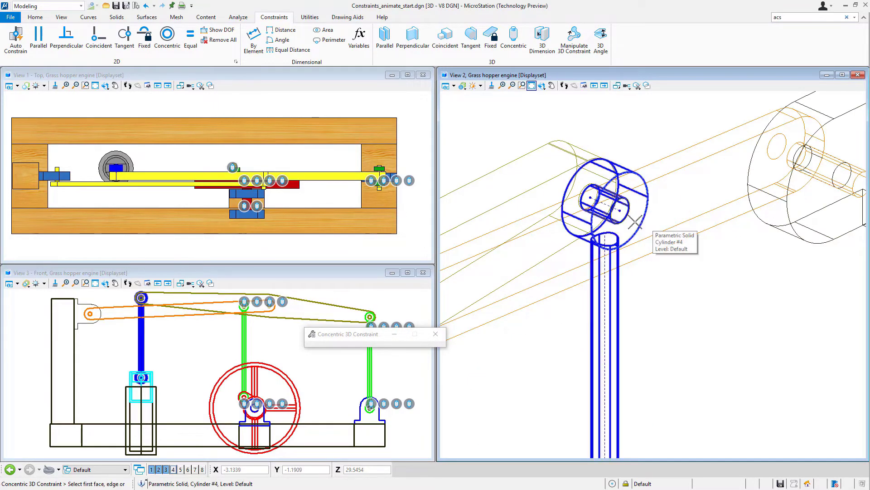
{"action": "left_click", "coordinate": [604, 203]}
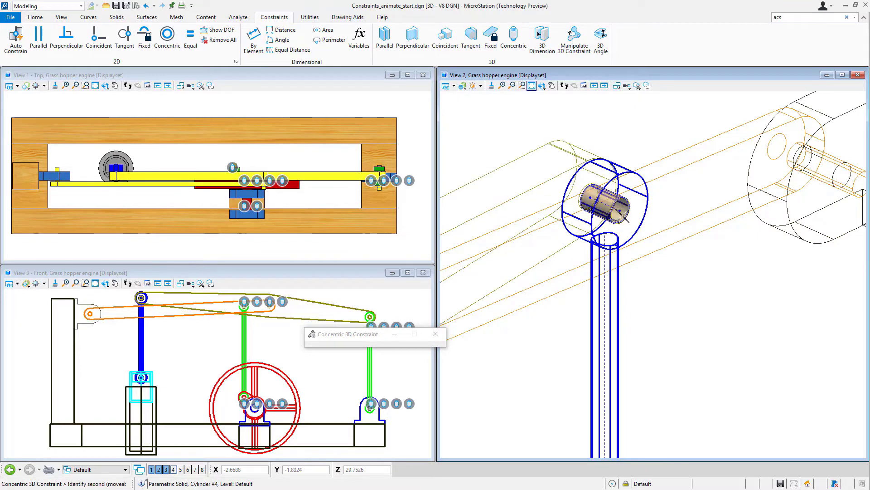
{"action": "left_click", "coordinate": [547, 176]}
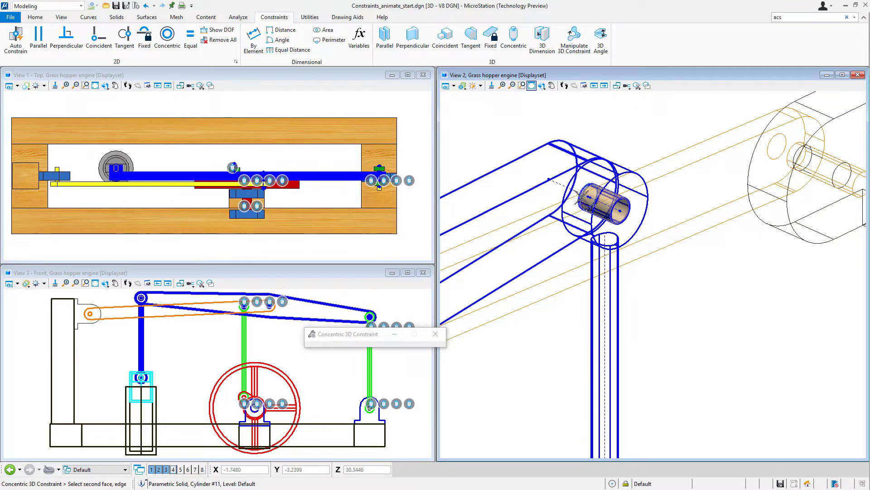
{"action": "left_click", "coordinate": [625, 155]}
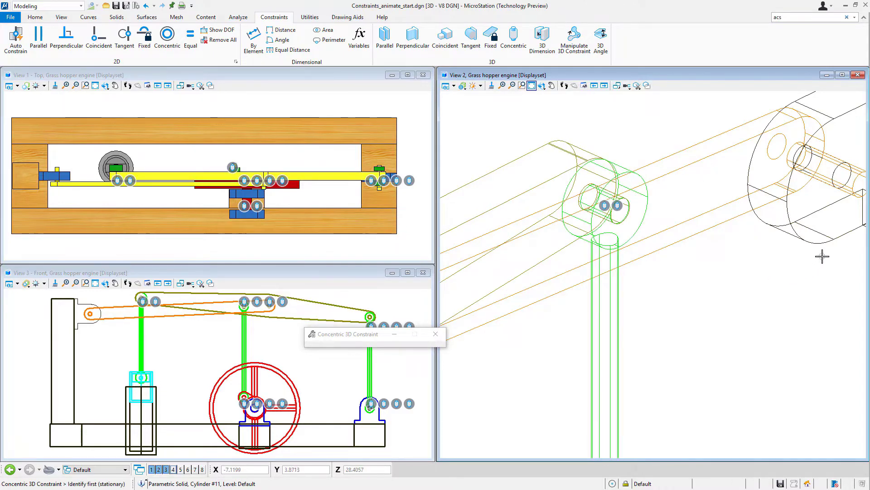
Apply a concentric constraint between the wall bracket's hole and the secondary beam's end pin.
{"action": "middle_click_drag", "start_coordinate": [822, 256], "coordinate": [588, 346]}
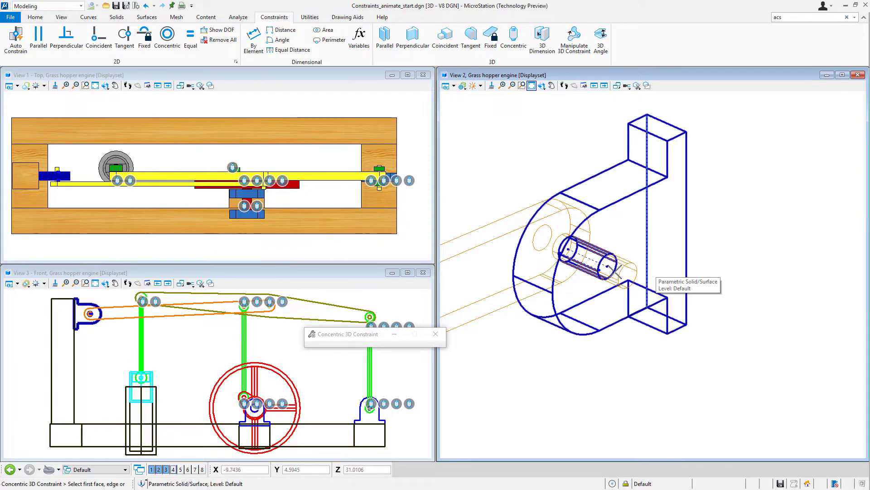
{"action": "left_click", "coordinate": [645, 255]}
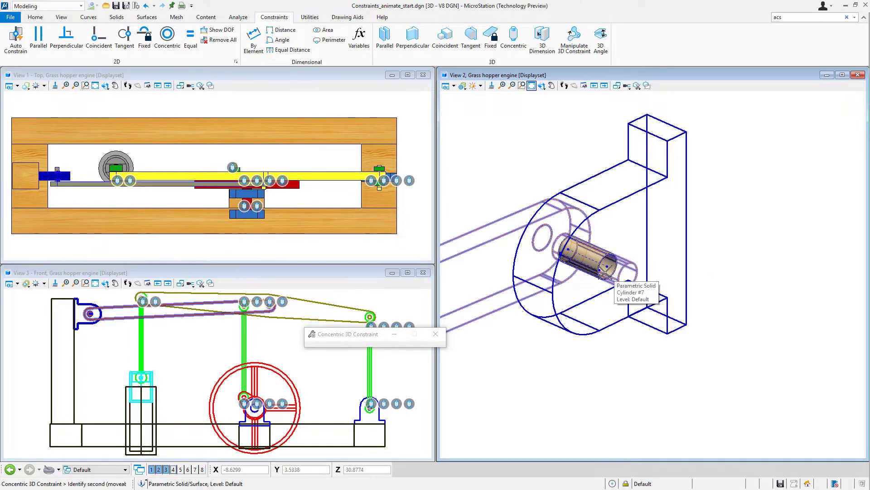
{"action": "left_click", "coordinate": [625, 265]}
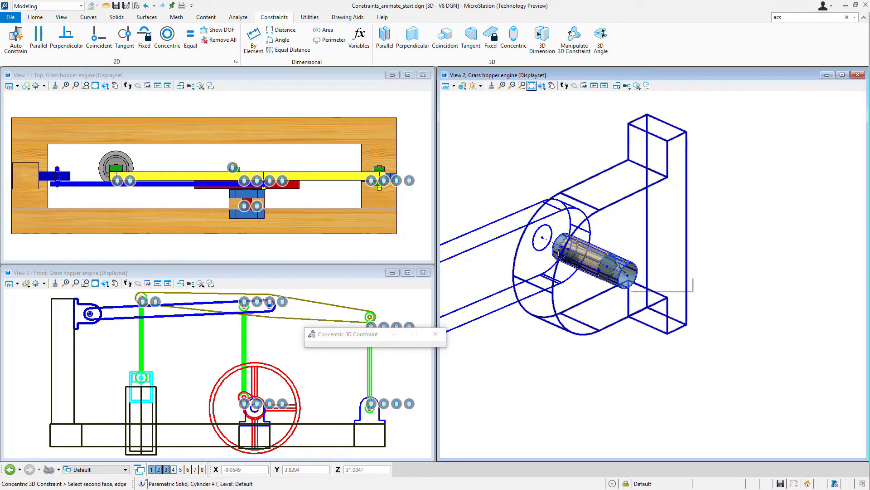
{"action": "left_click", "coordinate": [626, 272]}
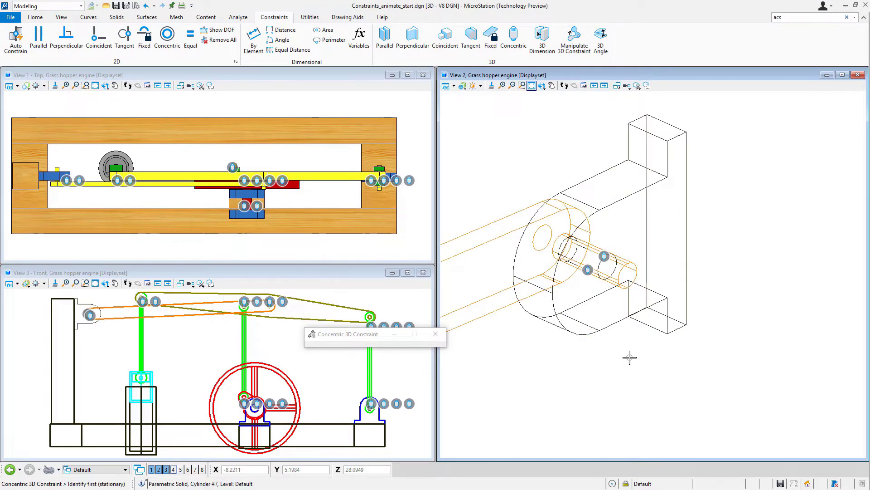
Constrain the piston's cross hole concentrically with the lower hole of its link arm.
{"action": "scroll", "coordinate": [629, 357], "scroll_direction": "down", "scroll_amount": 5}
{"action": "middle_click_drag", "start_coordinate": [630, 355], "coordinate": [618, 325]}
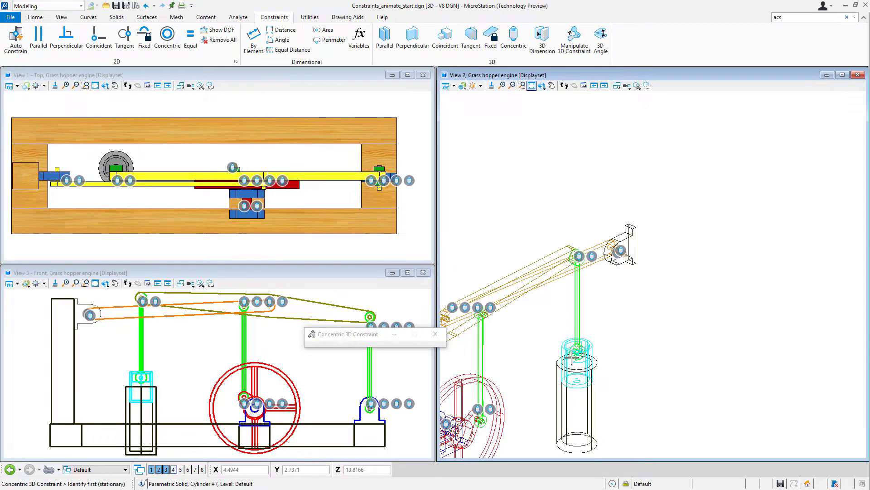
{"action": "scroll", "coordinate": [572, 357], "scroll_direction": "up", "scroll_amount": 5}
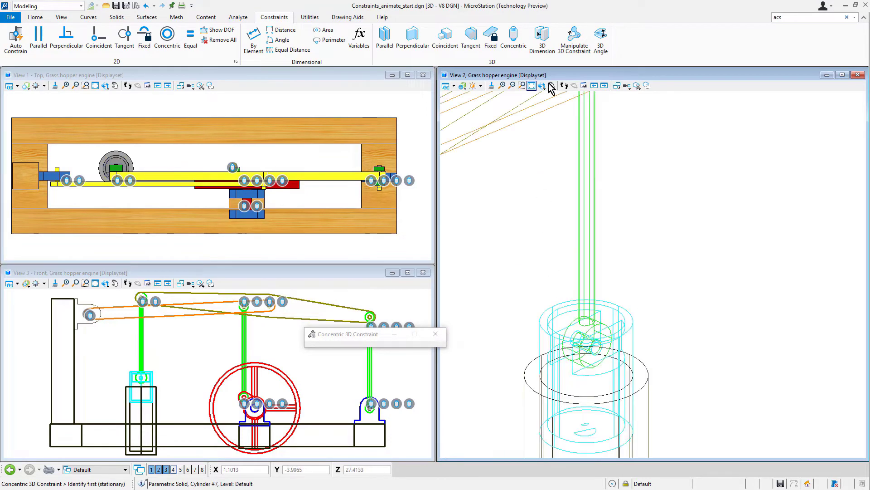
{"action": "left_click", "coordinate": [543, 86]}
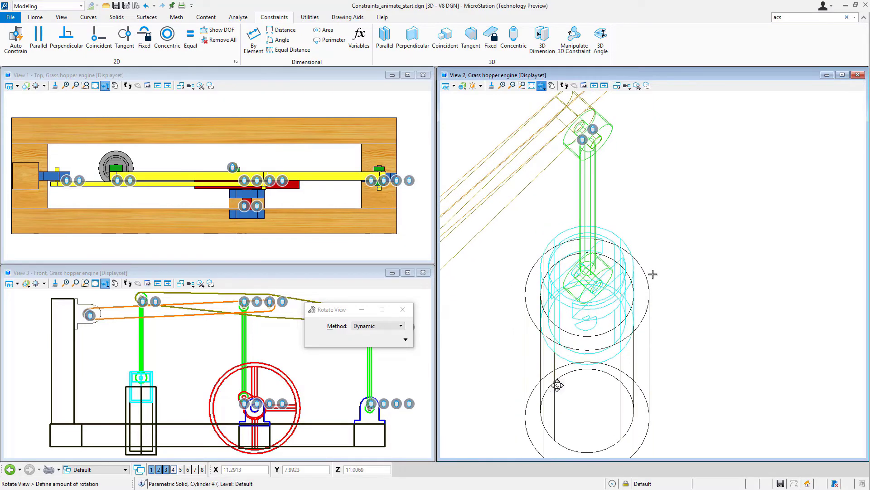
{"action": "right_click", "coordinate": [649, 203]}
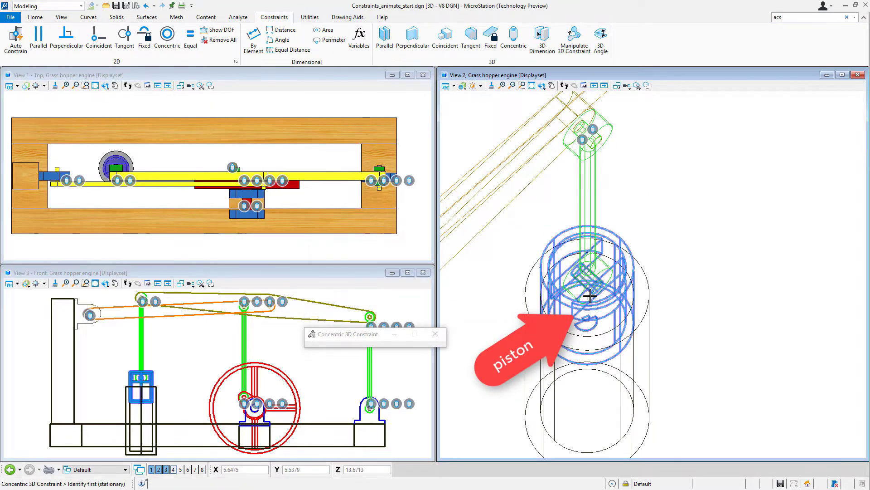
{"action": "scroll", "coordinate": [590, 295], "scroll_direction": "up", "scroll_amount": 3}
{"action": "left_click", "coordinate": [618, 225]}
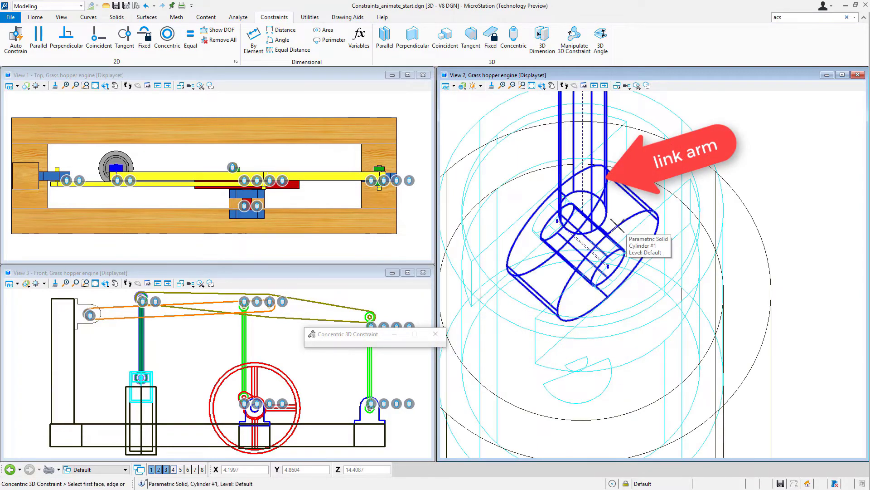
{"action": "left_click", "coordinate": [611, 268]}
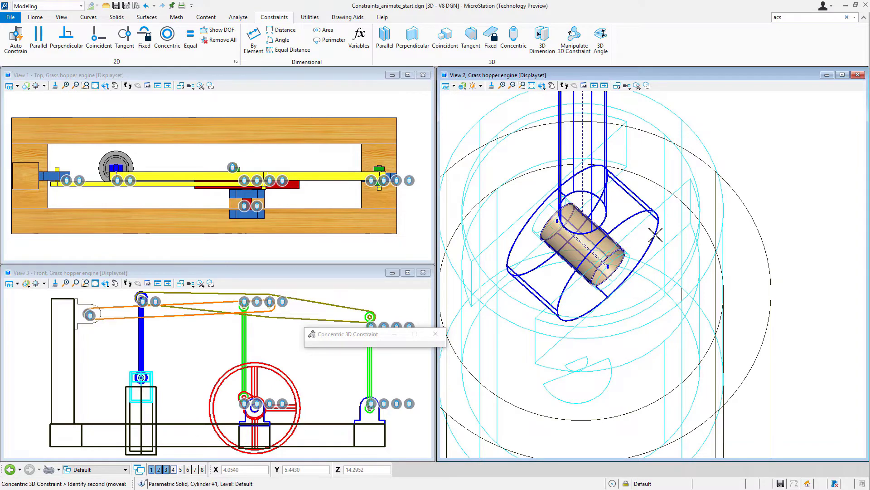
{"action": "left_click", "coordinate": [675, 252]}
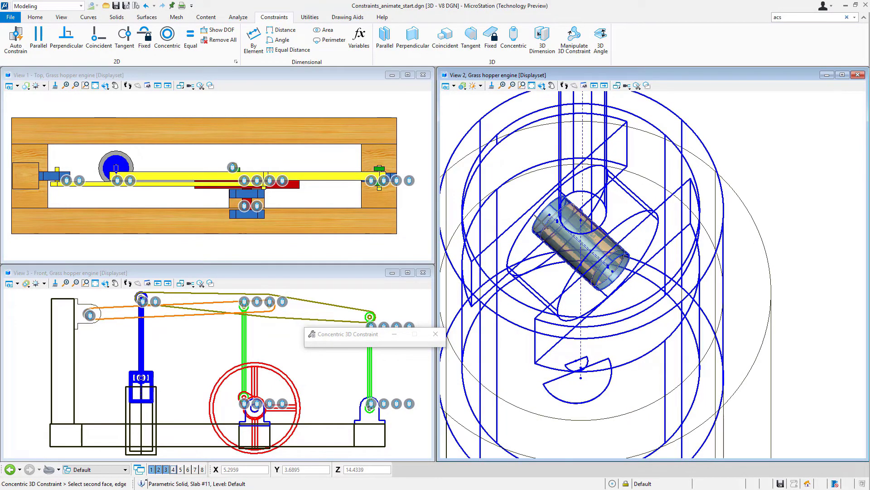
{"action": "left_click", "coordinate": [544, 224]}
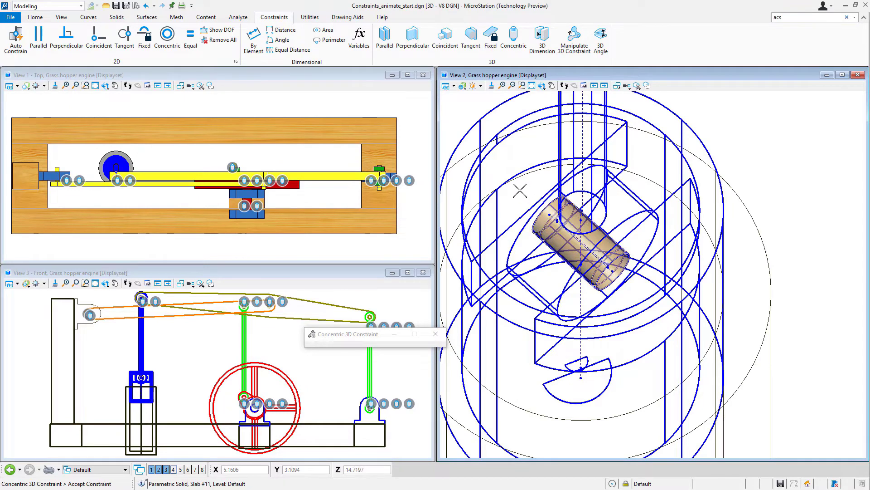
{"action": "left_click", "coordinate": [521, 190]}
Apply a concentric constraint between the cylinder's inside wall and the piston's outside surface.
{"action": "scroll", "coordinate": [634, 275], "scroll_direction": "down", "scroll_amount": 2}
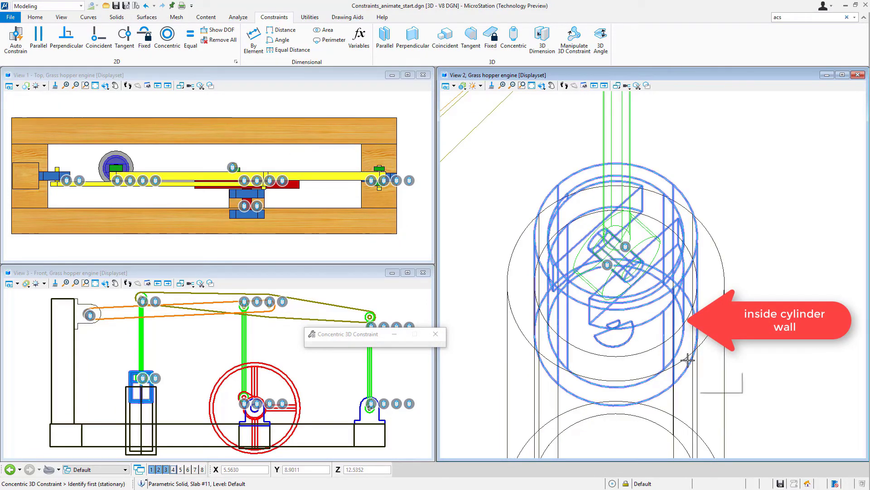
{"action": "left_click", "coordinate": [704, 338]}
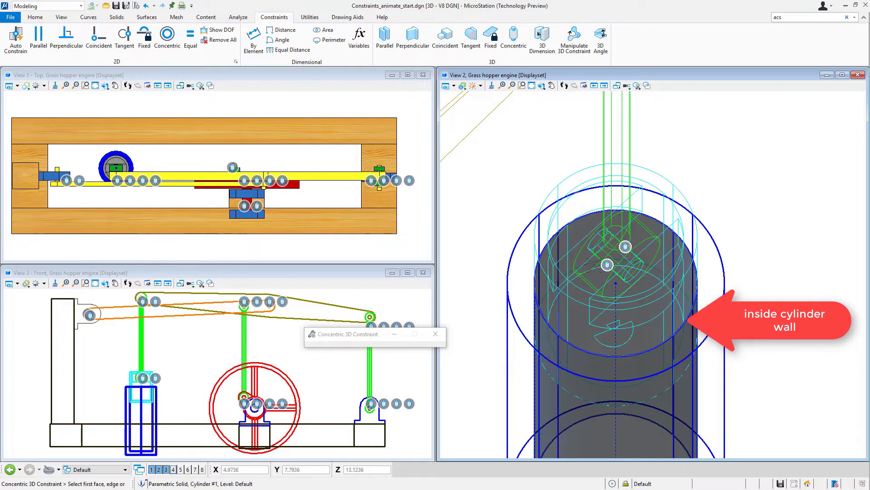
{"action": "left_click", "coordinate": [571, 219]}
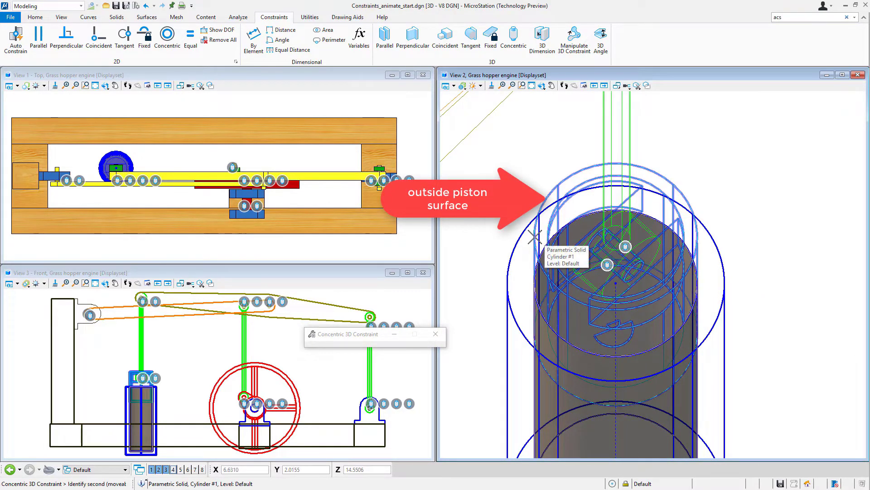
{"action": "left_click", "coordinate": [536, 274]}
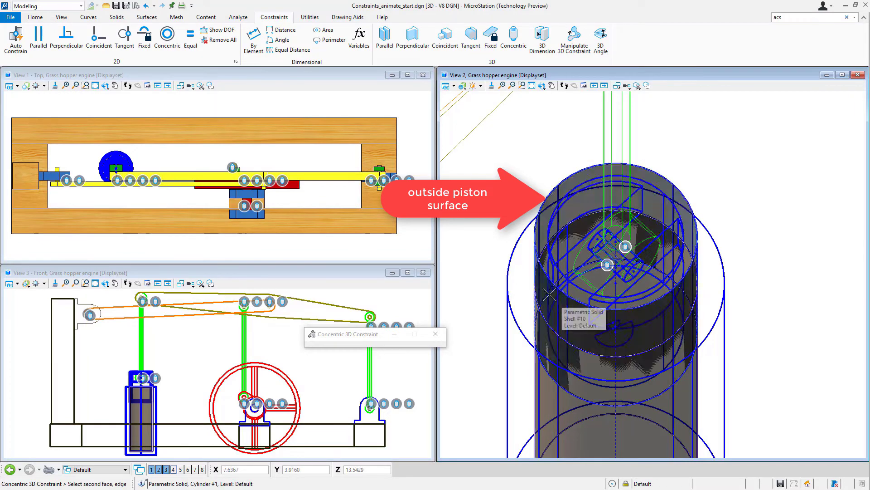
{"action": "left_click", "coordinate": [554, 252]}
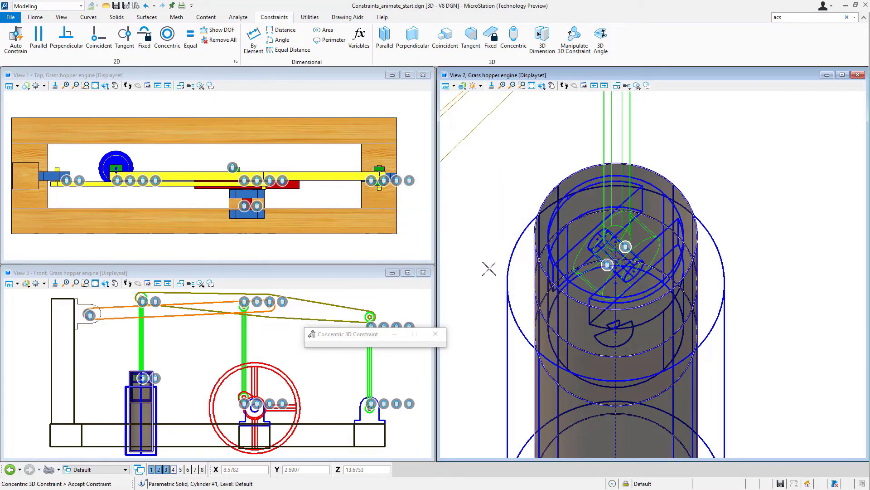
{"action": "left_click", "coordinate": [488, 242]}
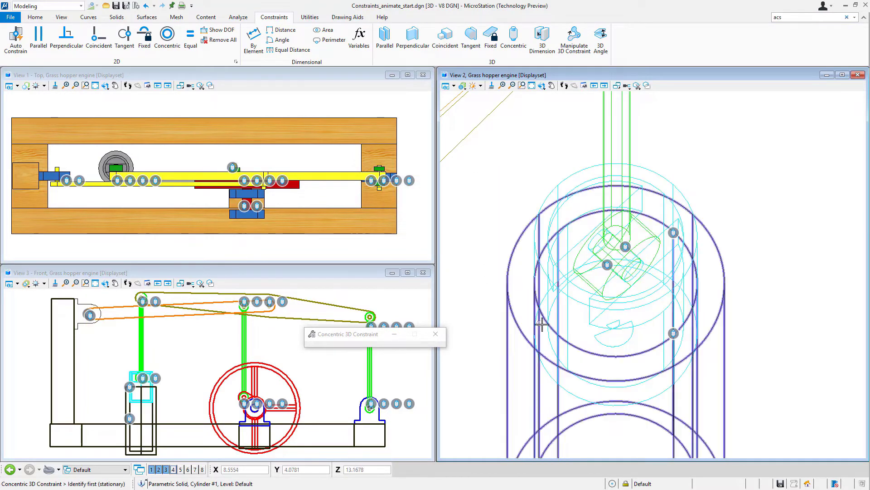
Apply Fixed 3D constraints to the wall bracket's top face and its vertical back face.
{"action": "scroll", "coordinate": [547, 325], "scroll_direction": "down", "scroll_amount": 5}
{"action": "middle_click_drag", "start_coordinate": [585, 363], "coordinate": [638, 290]}
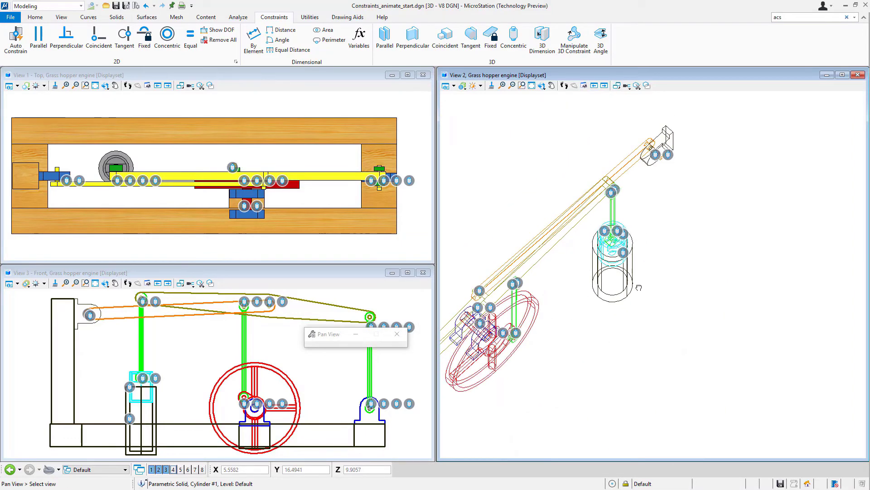
{"action": "left_click", "coordinate": [544, 90]}
{"action": "left_click", "coordinate": [653, 274]}
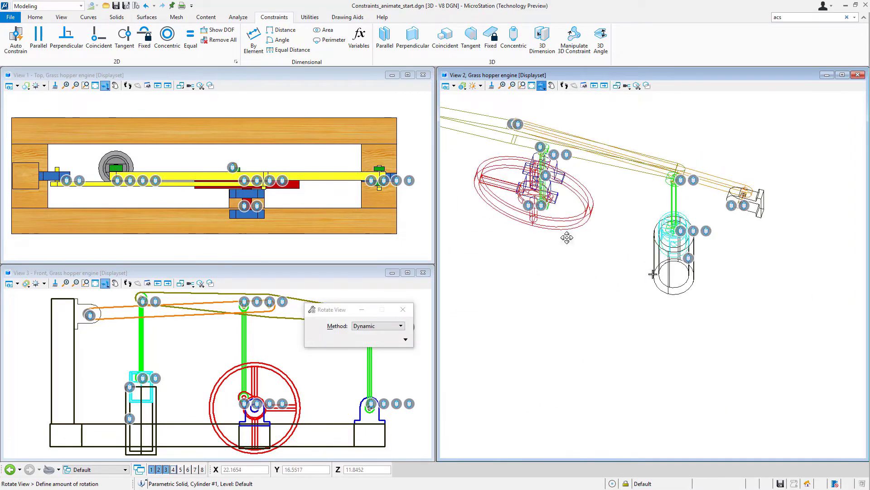
{"action": "left_click", "coordinate": [653, 274]}
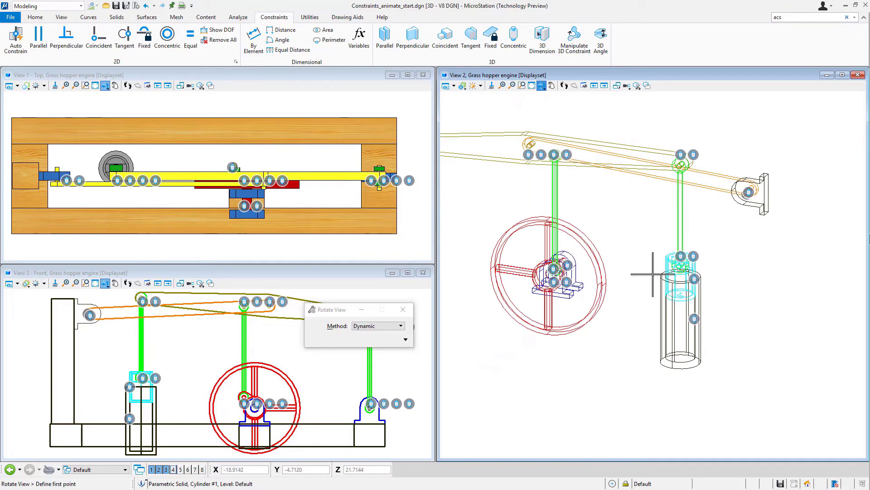
{"action": "left_click", "coordinate": [780, 227]}
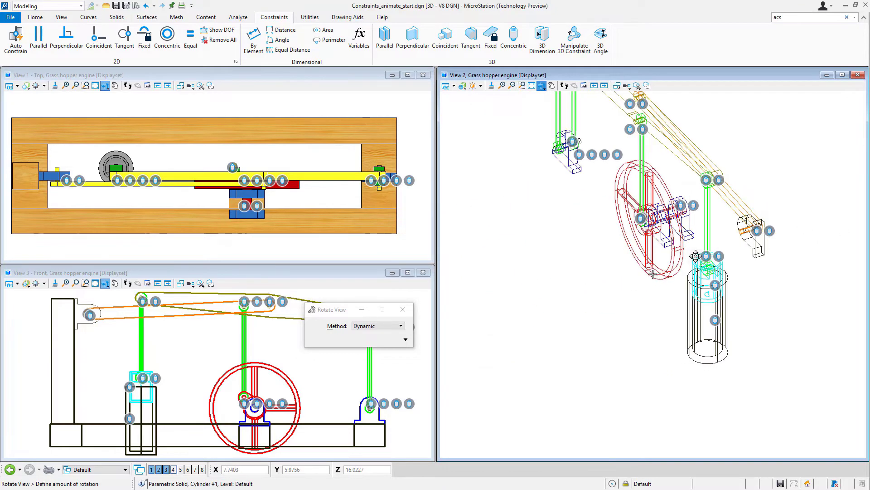
{"action": "left_click", "coordinate": [767, 239]}
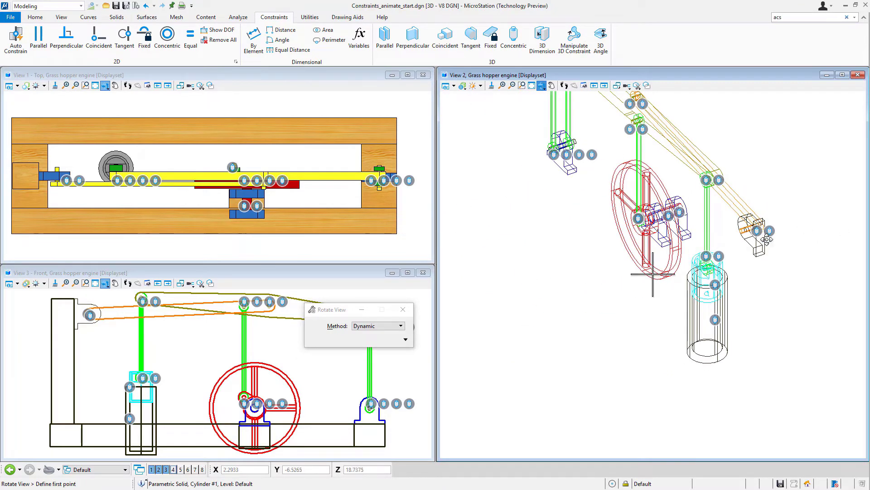
{"action": "left_click", "coordinate": [522, 85]}
{"action": "left_click", "coordinate": [742, 211]}
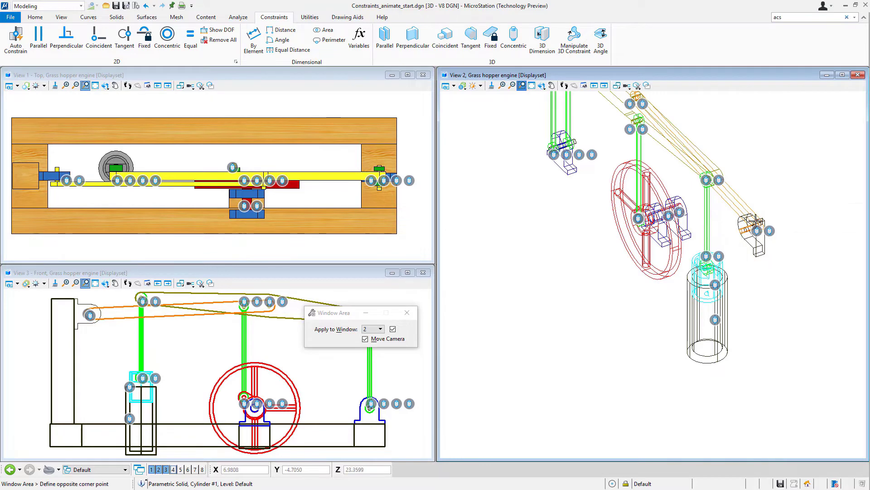
{"action": "left_click", "coordinate": [774, 264]}
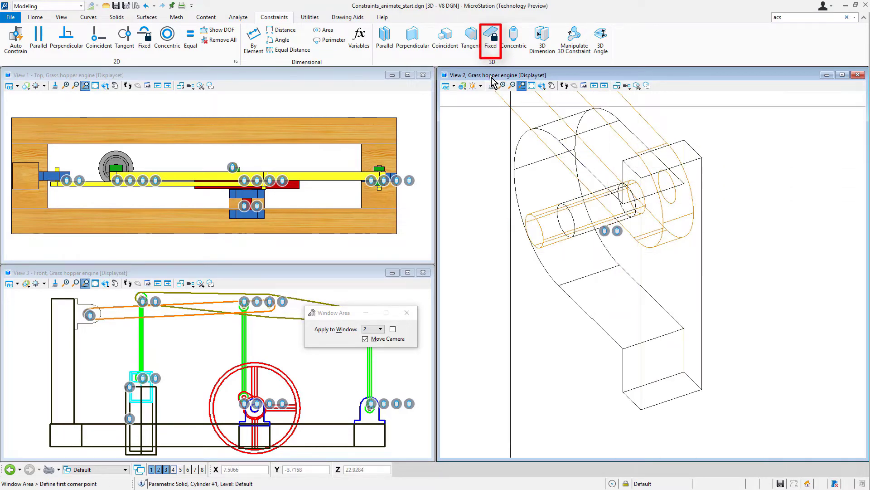
{"action": "left_click", "coordinate": [490, 37]}
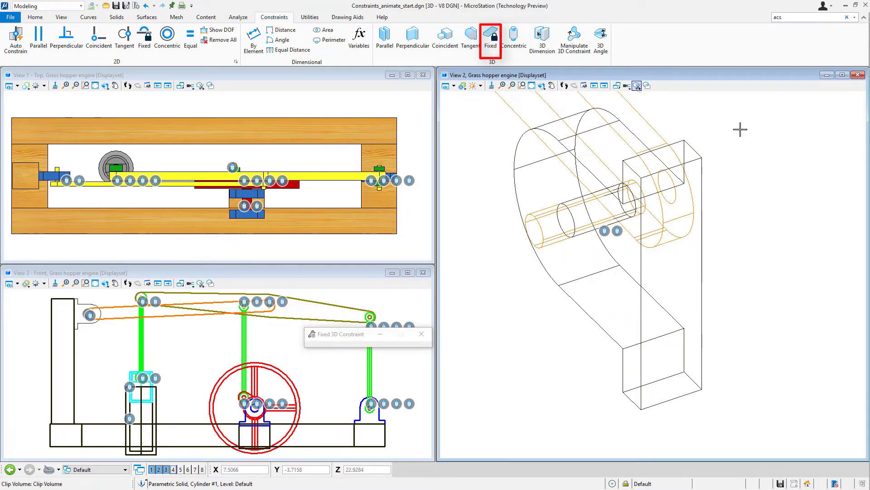
{"action": "left_click", "coordinate": [695, 159]}
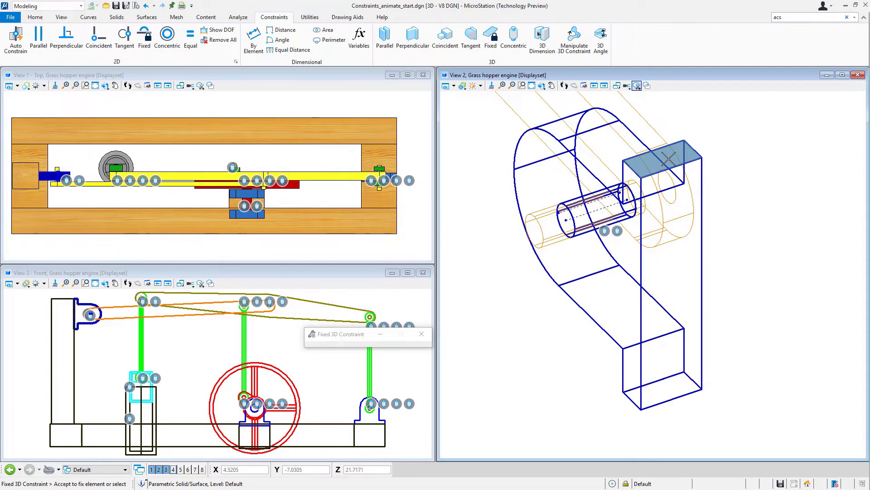
{"action": "left_click", "coordinate": [674, 161]}
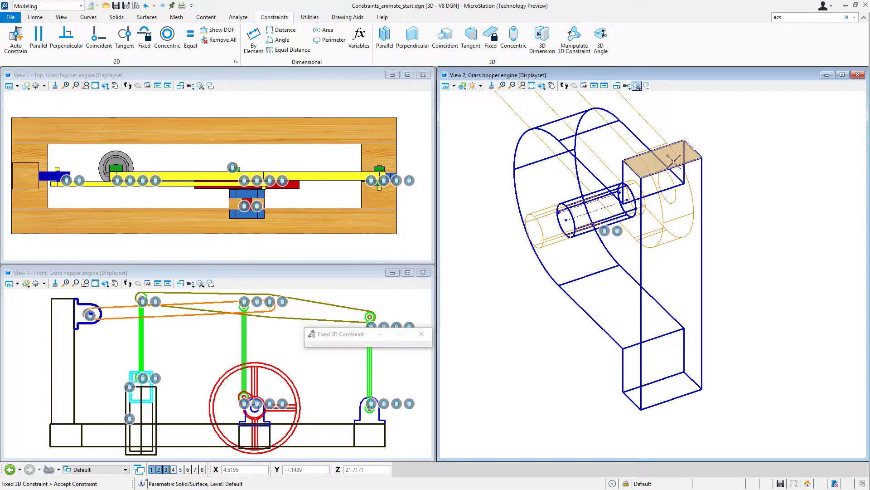
{"action": "left_click", "coordinate": [736, 235]}
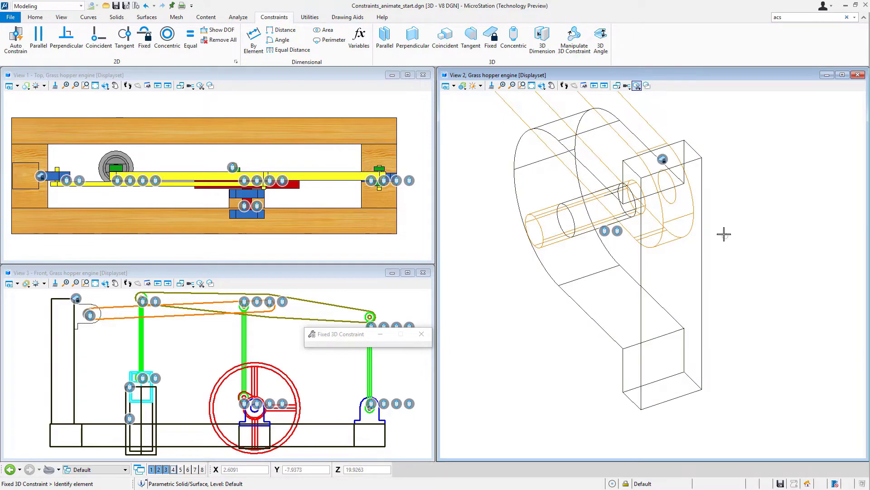
{"action": "left_click", "coordinate": [675, 258]}
{"action": "left_click", "coordinate": [755, 232]}
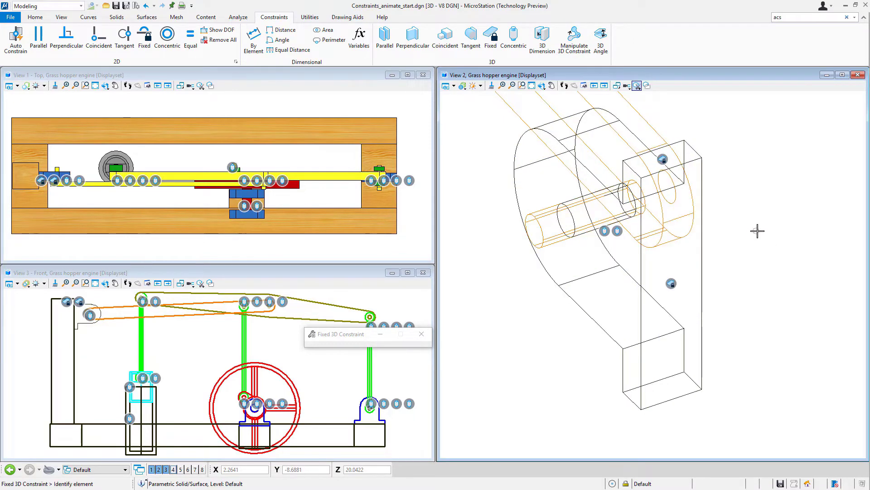
Apply Fixed 3D constraints to the bottom face and one end face of the support bracket beneath the paired link arms.
{"action": "scroll", "coordinate": [610, 267], "scroll_direction": "down", "scroll_amount": 5}
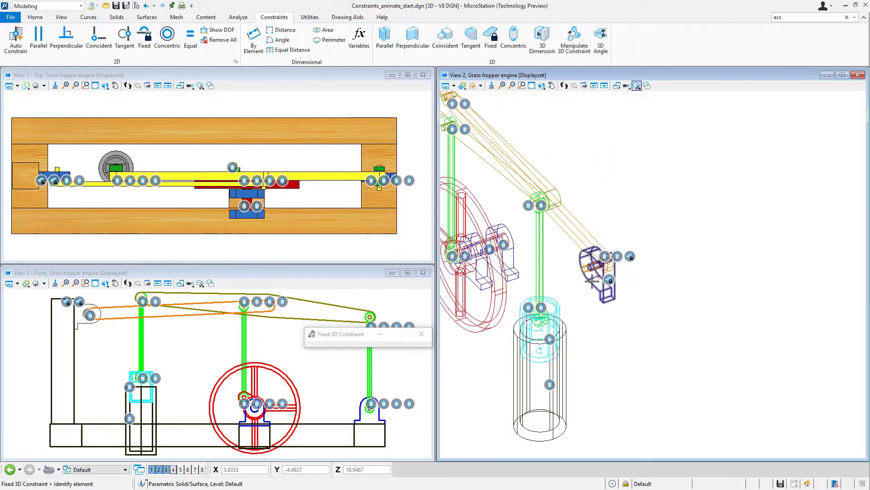
{"action": "middle_click_drag", "start_coordinate": [533, 244], "coordinate": [573, 306], "text": "shift"}
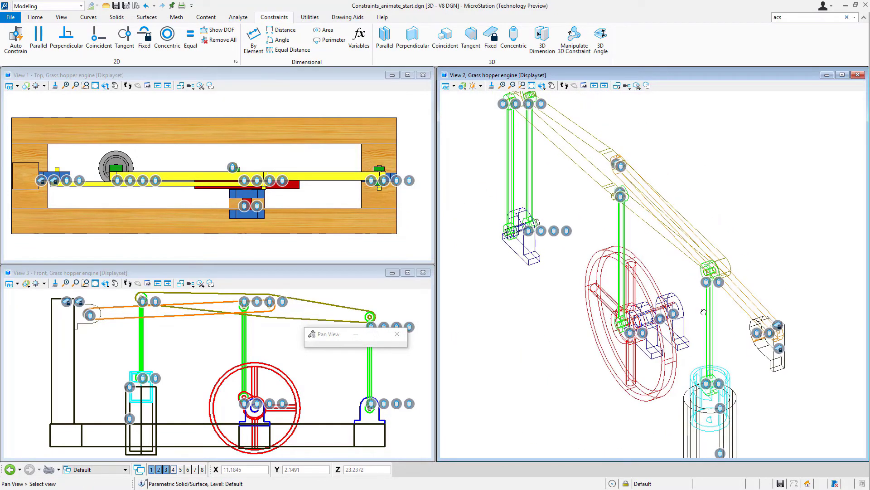
{"action": "left_click", "coordinate": [542, 86]}
{"action": "left_click", "coordinate": [573, 303]}
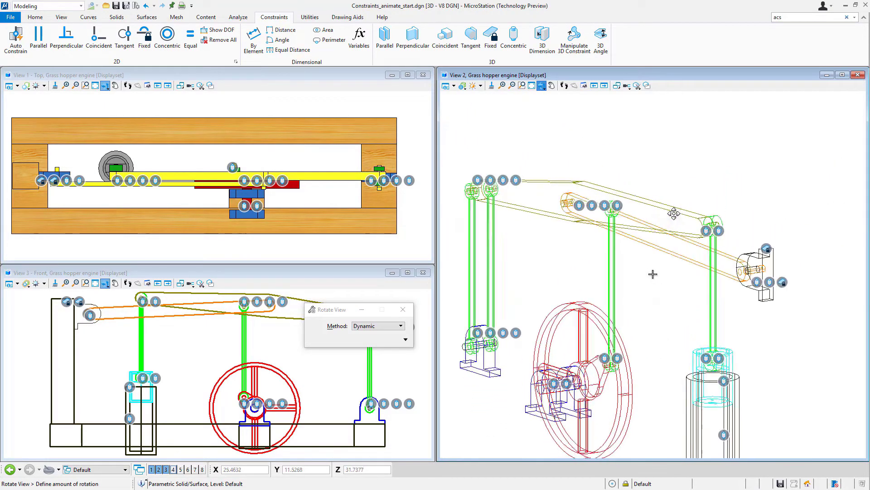
{"action": "left_click", "coordinate": [485, 366]}
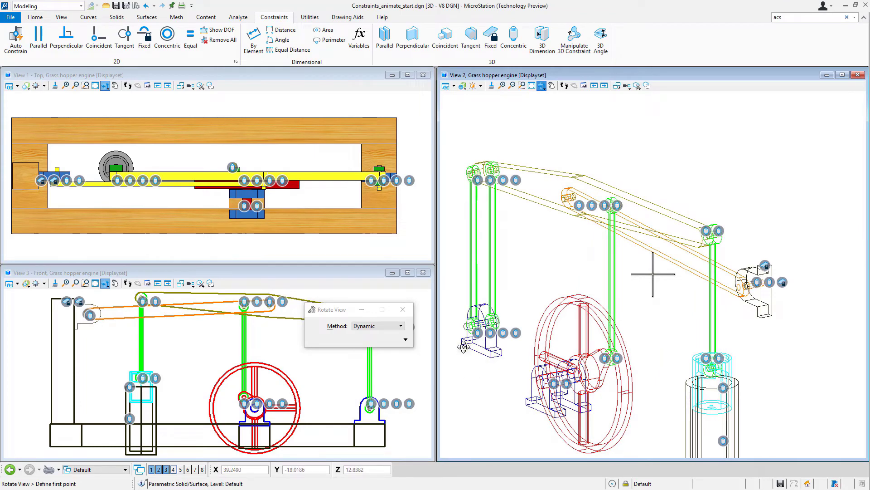
{"action": "middle_click_drag", "start_coordinate": [652, 273], "coordinate": [746, 280]}
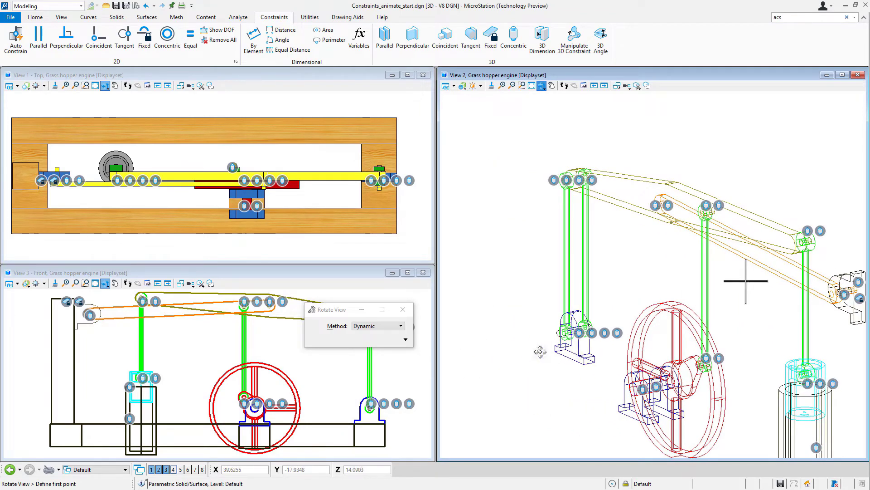
{"action": "scroll", "coordinate": [745, 280], "scroll_direction": "up", "scroll_amount": 3}
{"action": "middle_click_drag", "start_coordinate": [541, 377], "coordinate": [681, 328]}
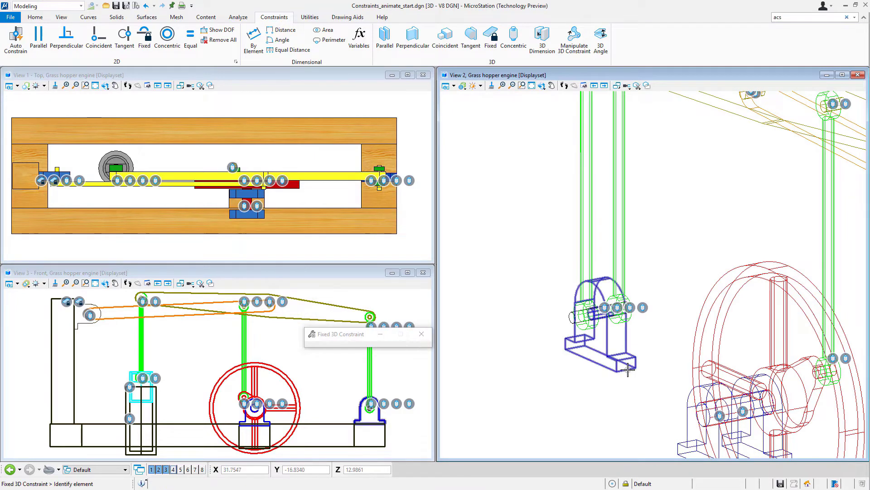
{"action": "left_click", "coordinate": [628, 370]}
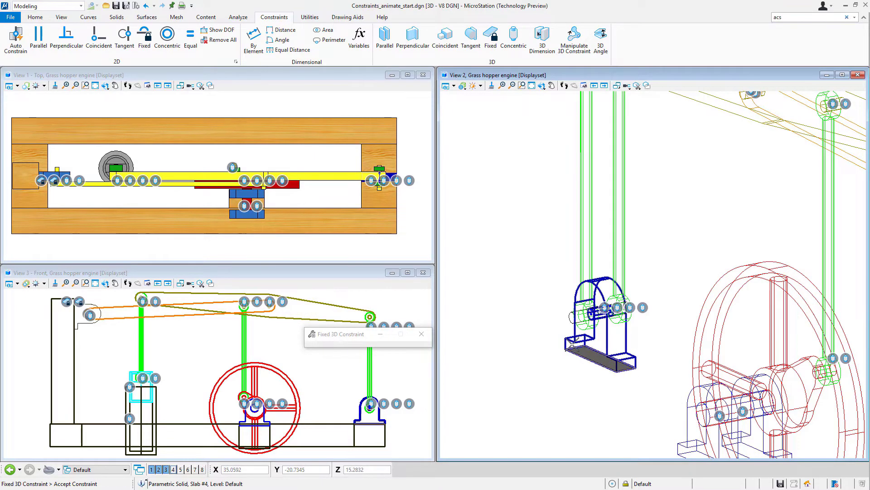
{"action": "left_click", "coordinate": [548, 389]}
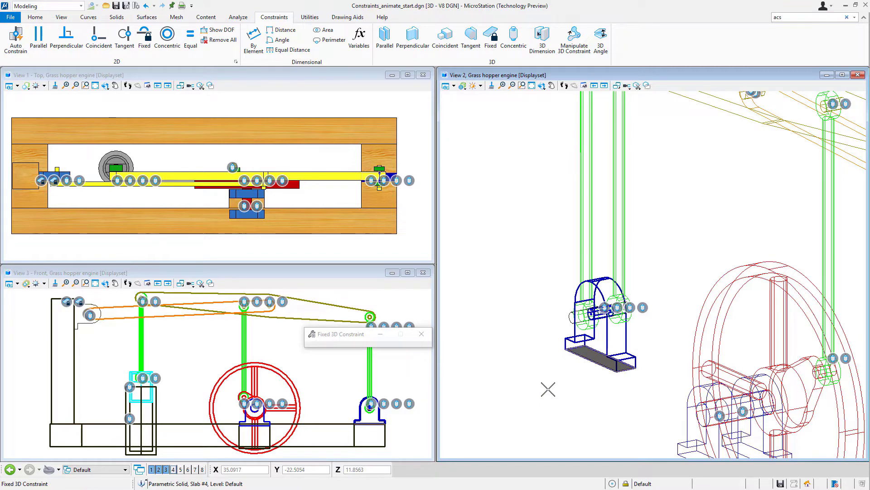
{"action": "left_click", "coordinate": [570, 343]}
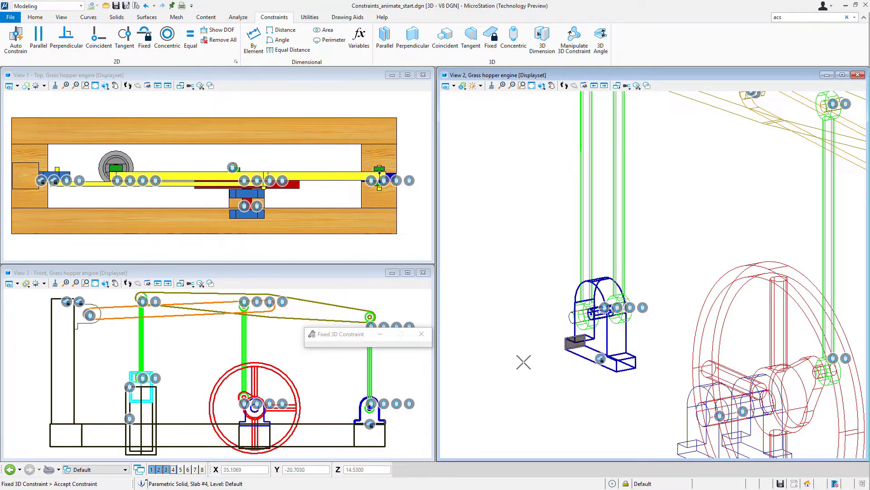
{"action": "left_click", "coordinate": [528, 385]}
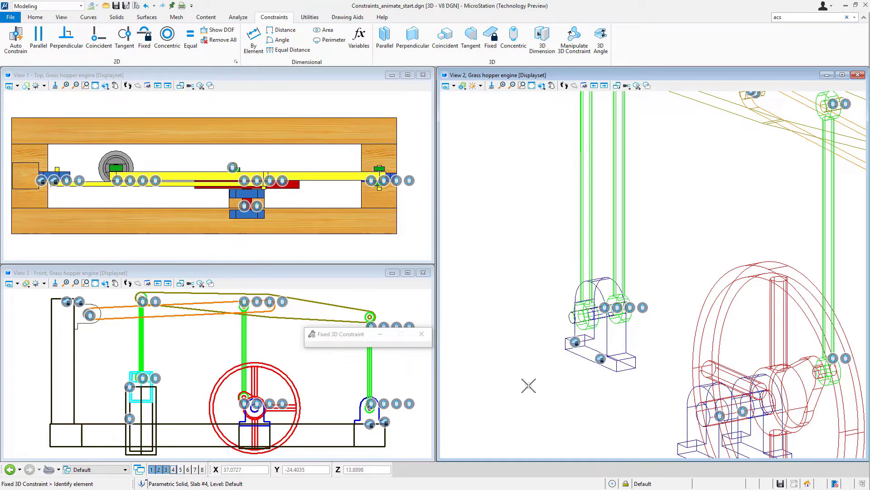
Apply Fixed 3D constraints to an end face and the bottom face of the flywheel shaft's outer bearing bracket.
{"action": "left_click", "coordinate": [542, 86]}
{"action": "left_click", "coordinate": [653, 274]}
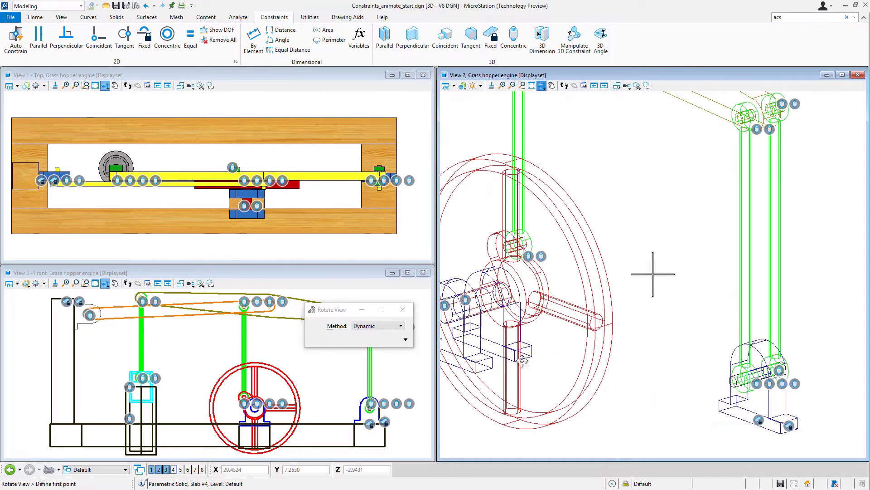
{"action": "right_click", "coordinate": [645, 353]}
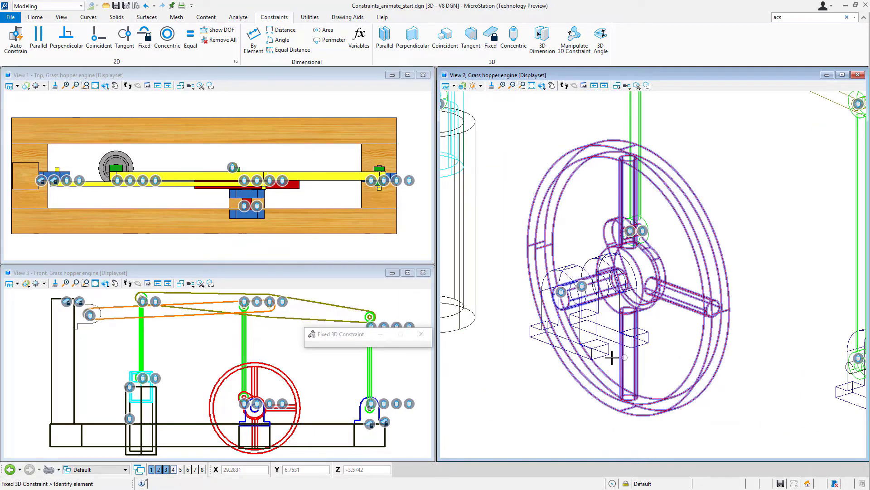
{"action": "left_click", "coordinate": [591, 352]}
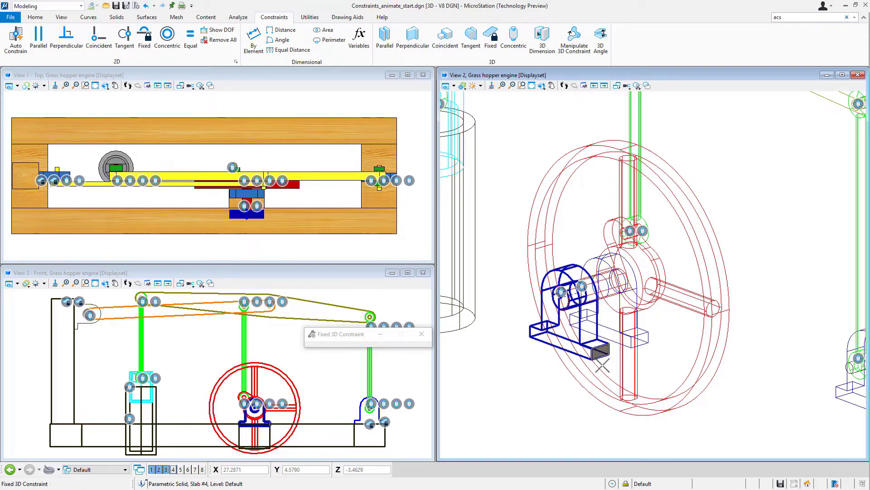
{"action": "left_click", "coordinate": [603, 367]}
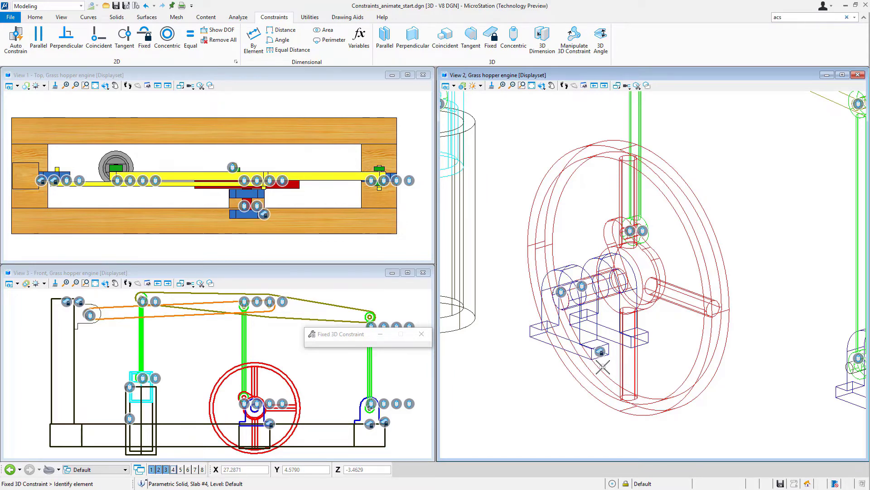
{"action": "left_click", "coordinate": [542, 86]}
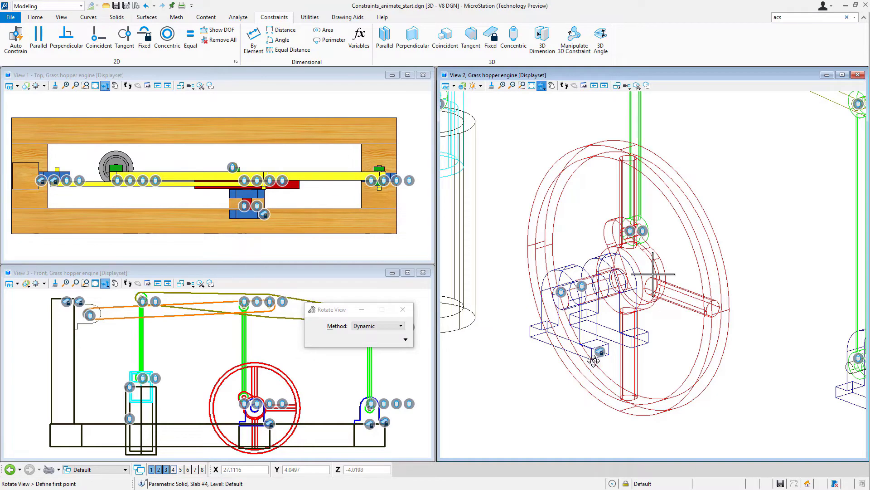
{"action": "left_click", "coordinate": [582, 370]}
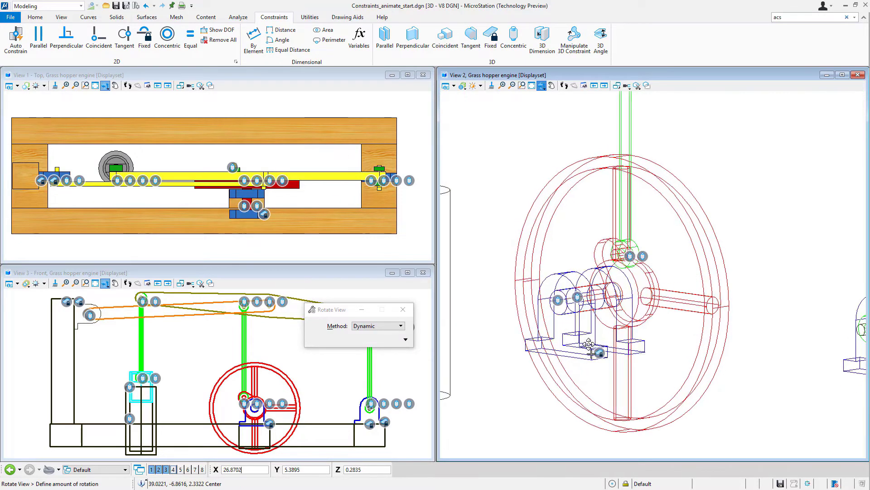
{"action": "right_click", "coordinate": [566, 290]}
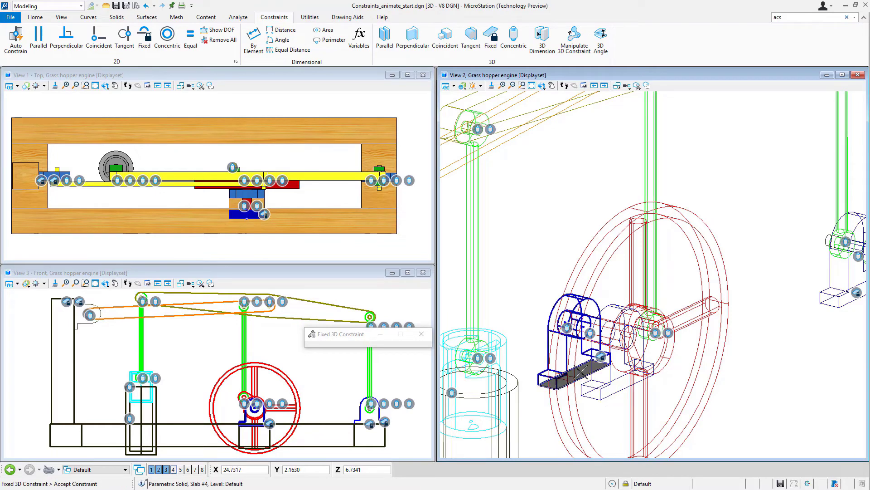
{"action": "left_click", "coordinate": [527, 263]}
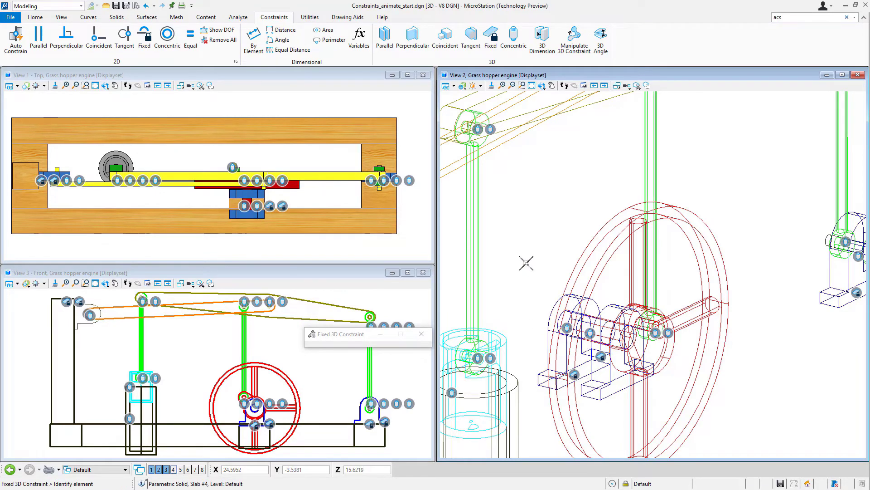
Fit and reorient the 3D view of the engine, and enlarge the flywheel's hub in the front view.
{"action": "left_click", "coordinate": [532, 85]}
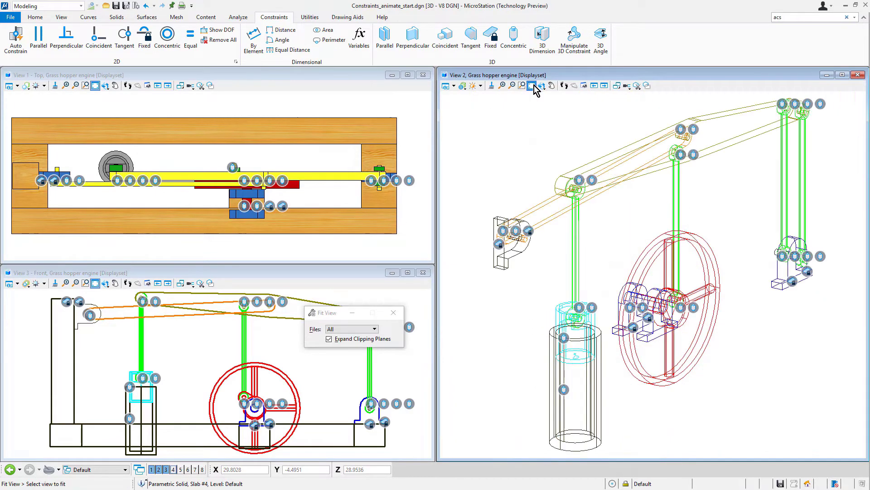
{"action": "left_click", "coordinate": [542, 86]}
{"action": "left_click", "coordinate": [626, 196]}
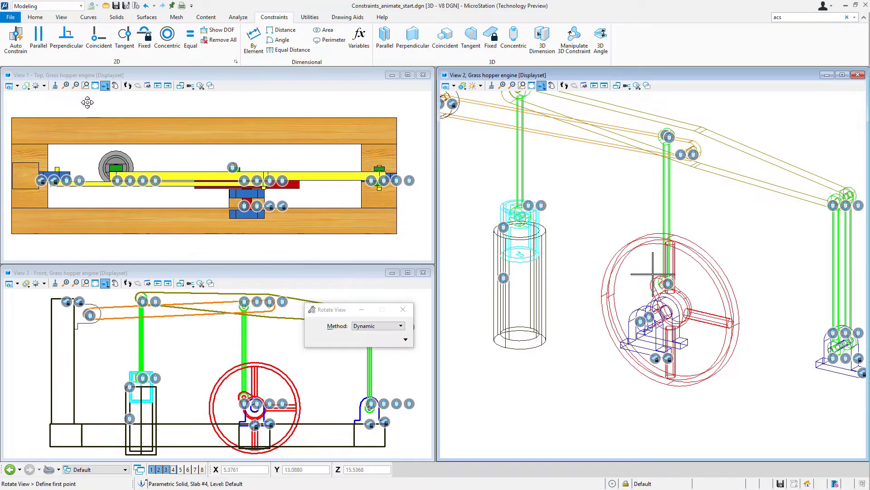
{"action": "left_click", "coordinate": [85, 86]}
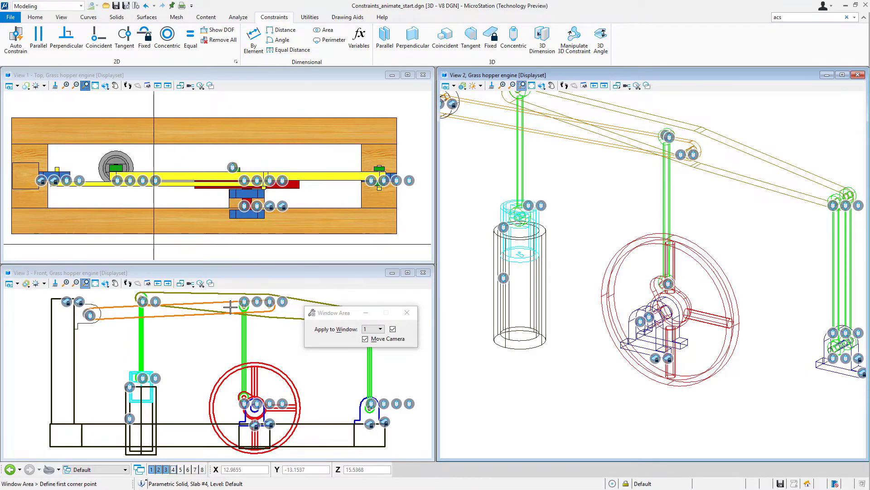
{"action": "left_click", "coordinate": [237, 390]}
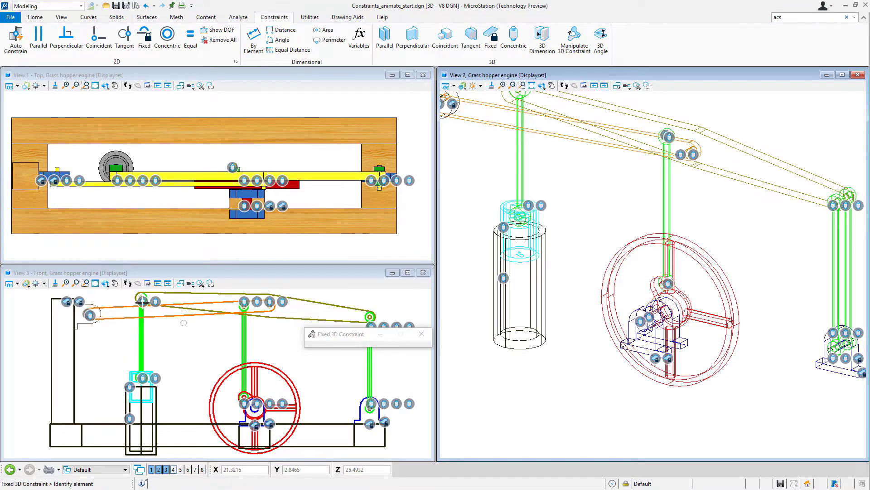
{"action": "left_click", "coordinate": [85, 284]}
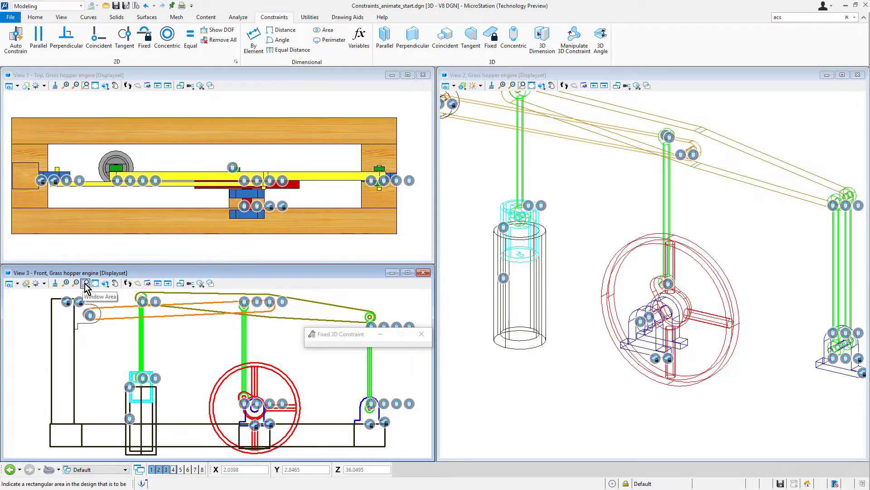
{"action": "left_click", "coordinate": [229, 395]}
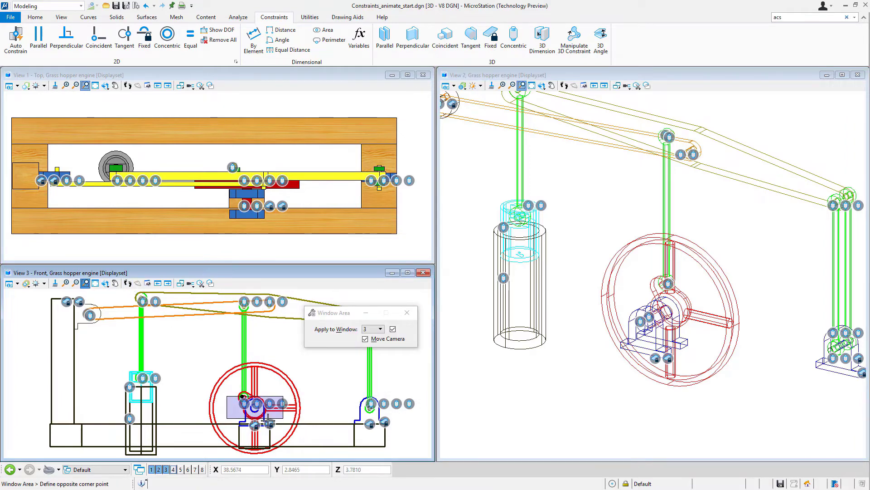
{"action": "left_click", "coordinate": [267, 421]}
{"action": "right_click", "coordinate": [267, 422]}
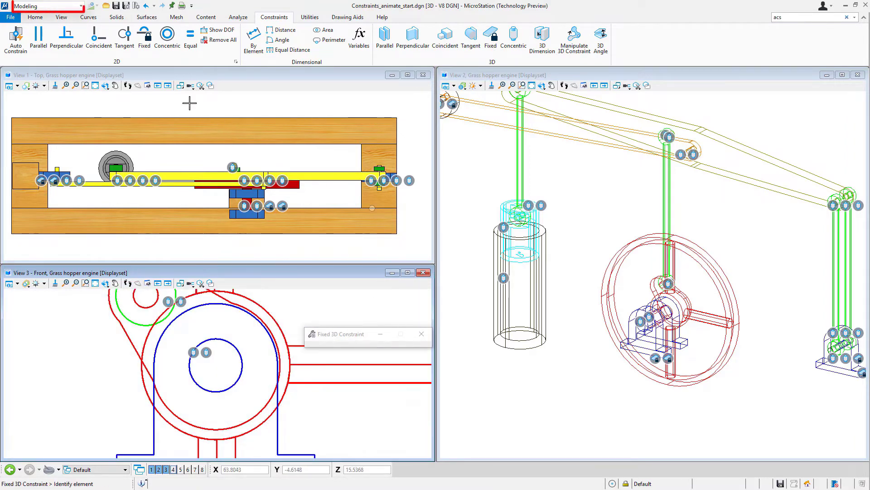
Switch to the Visualization workflow and create an actor named Wheel from the flywheel, rotating only about Y, with its origin at the shaft centre.
{"action": "left_click", "coordinate": [61, 6]}
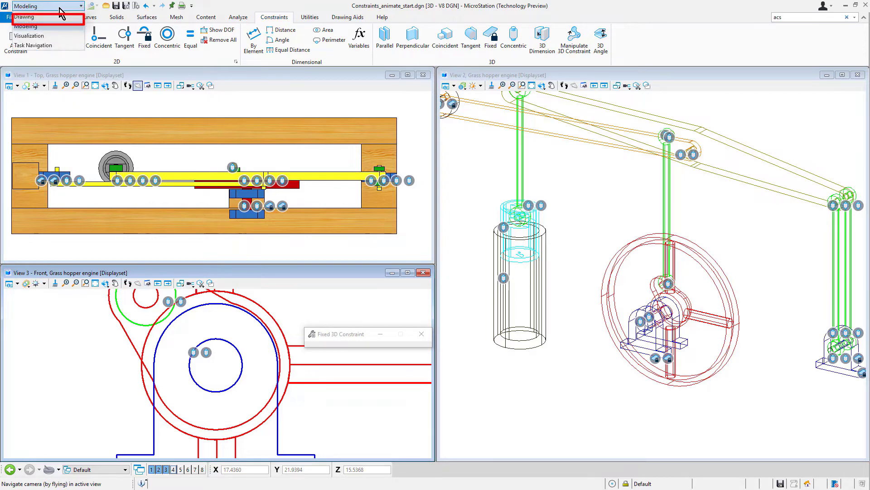
{"action": "left_click", "coordinate": [32, 33]}
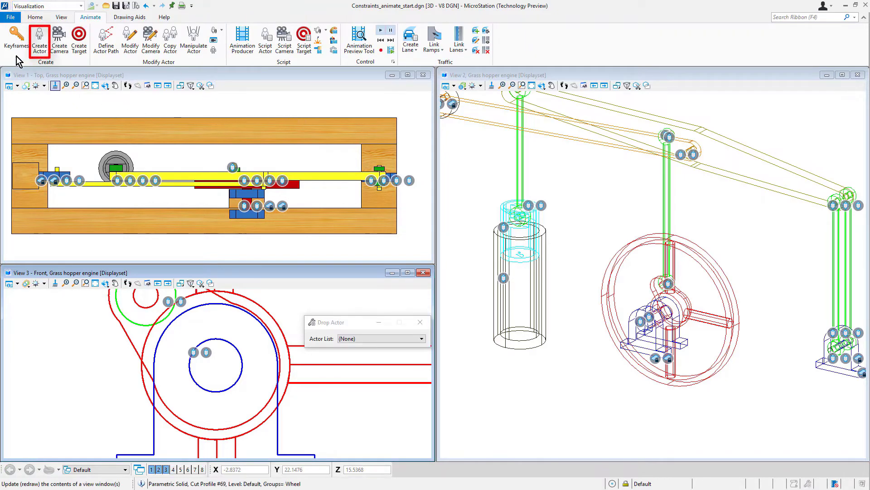
{"action": "left_click", "coordinate": [40, 37]}
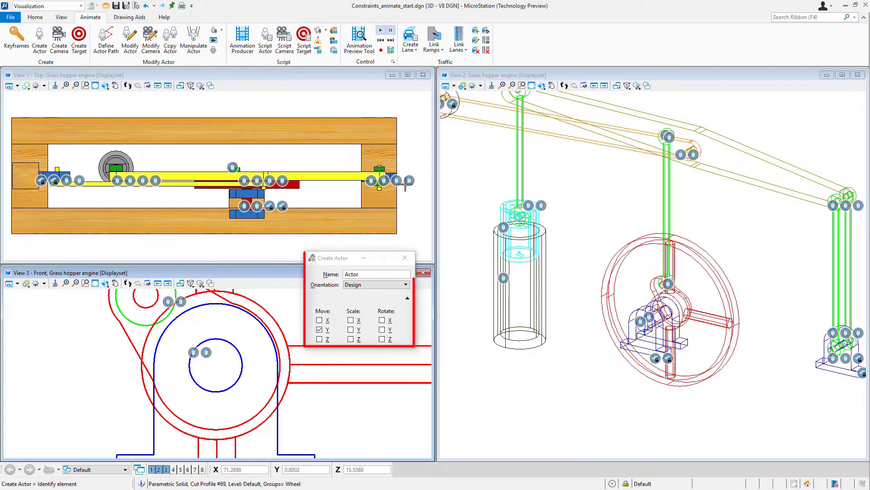
{"action": "left_click", "coordinate": [319, 331]}
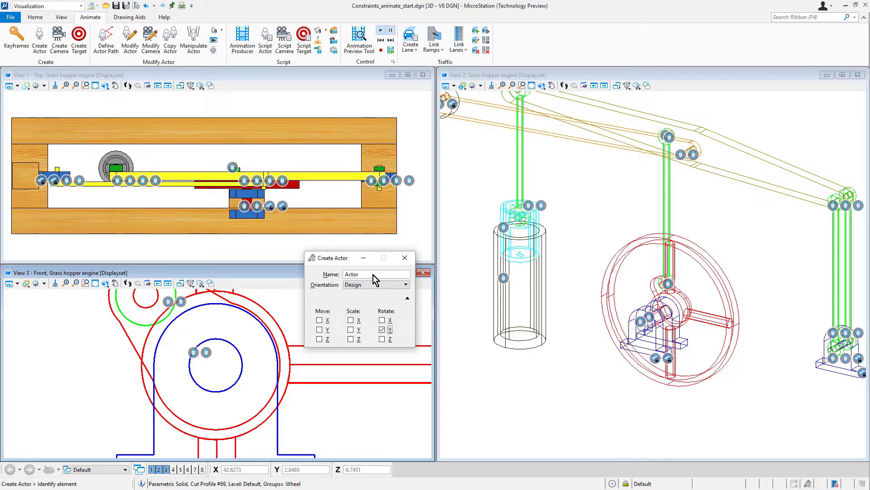
{"action": "type", "text": "Wheel"}
{"action": "left_click", "coordinate": [270, 315]}
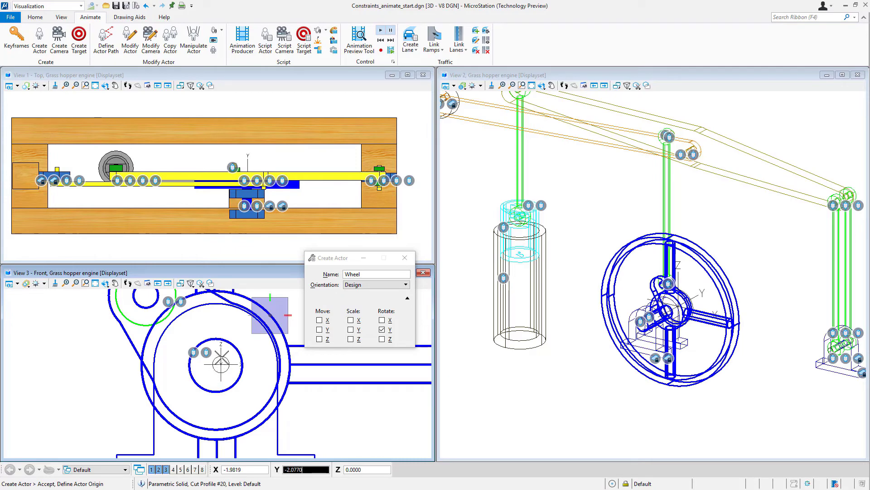
{"action": "left_click", "coordinate": [216, 365]}
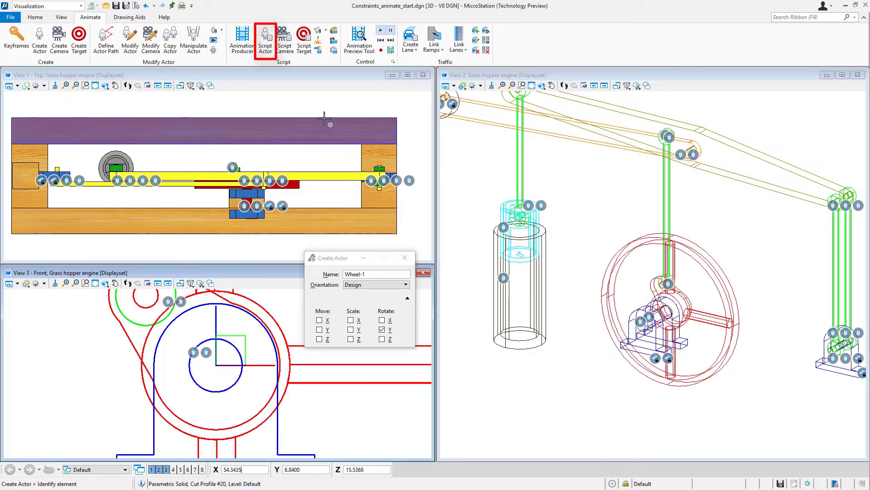
Script the Wheel actor with a Y Rotation expression that multiplies the frame by 10, and play the animation.
{"action": "left_click", "coordinate": [266, 40]}
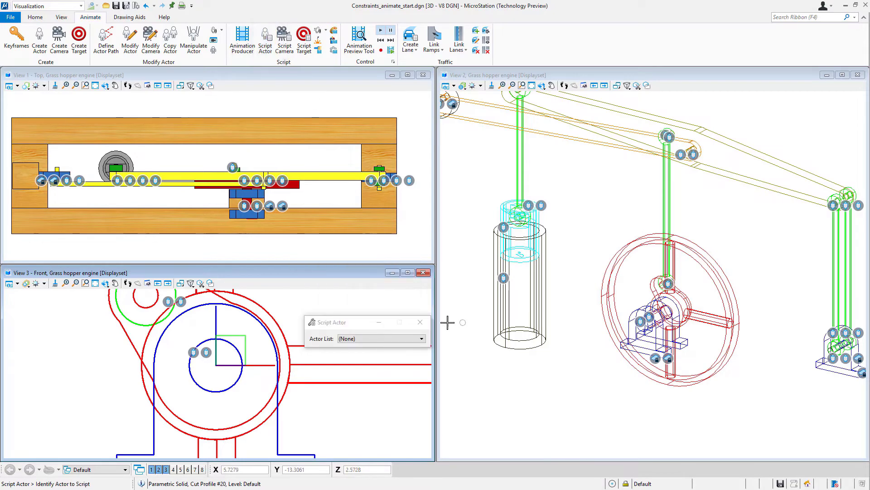
{"action": "left_click", "coordinate": [354, 339]}
{"action": "left_click", "coordinate": [354, 357]}
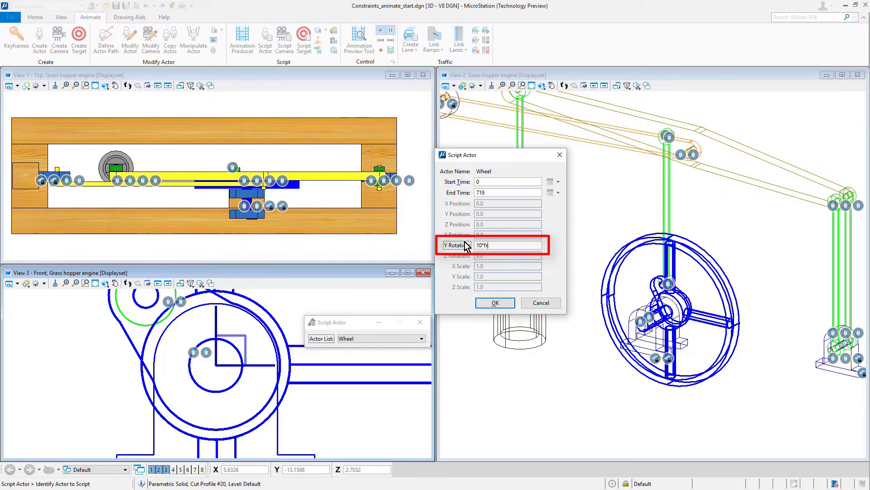
{"action": "key", "text": "Return"}
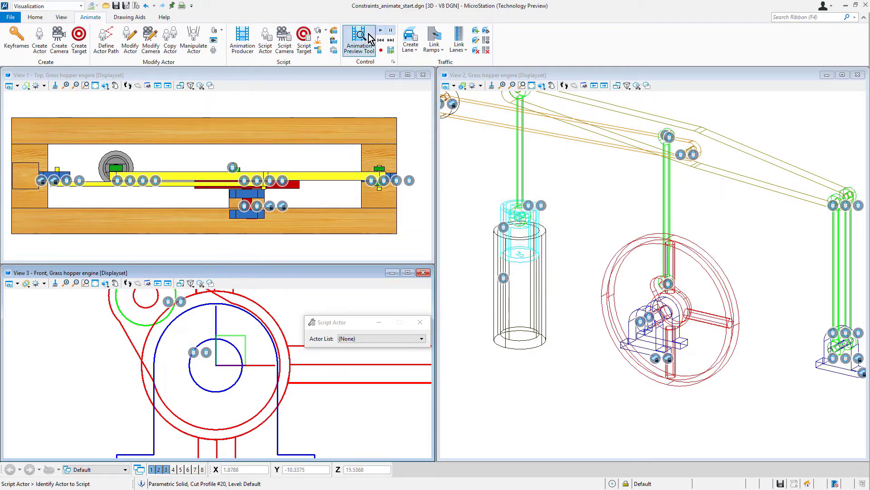
{"action": "left_click", "coordinate": [381, 30]}
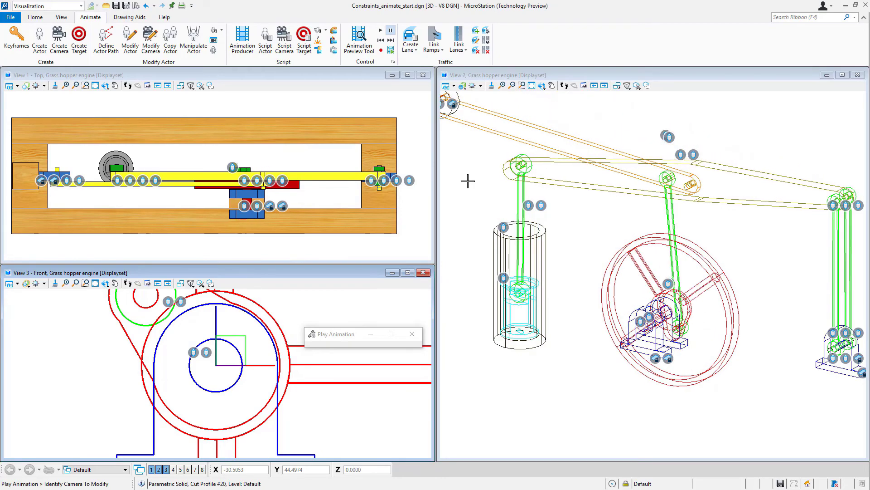
Stop the animation playback and set the display style of View 2 to Illustration: Ignore Lighting.
{"action": "scroll", "coordinate": [680, 281], "scroll_direction": "down", "scroll_amount": 4}
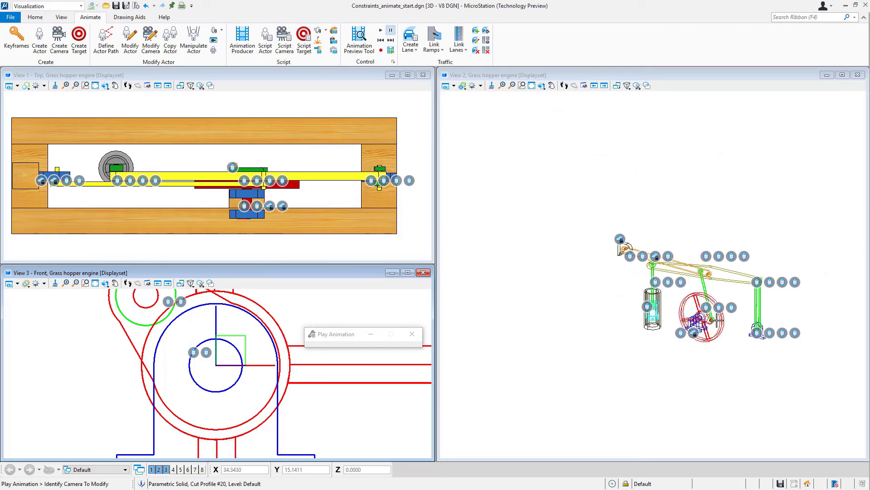
{"action": "scroll", "coordinate": [588, 227], "scroll_direction": "up", "scroll_amount": 3}
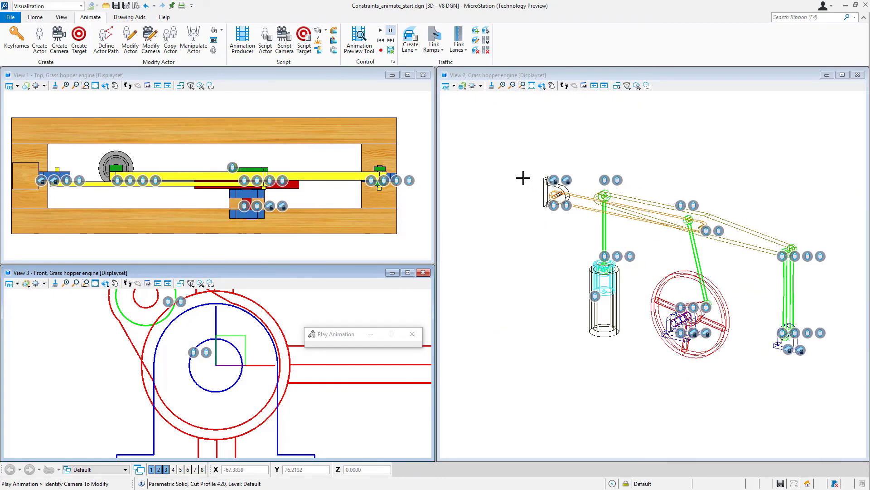
{"action": "key", "text": "Escape"}
{"action": "left_click", "coordinate": [462, 86]}
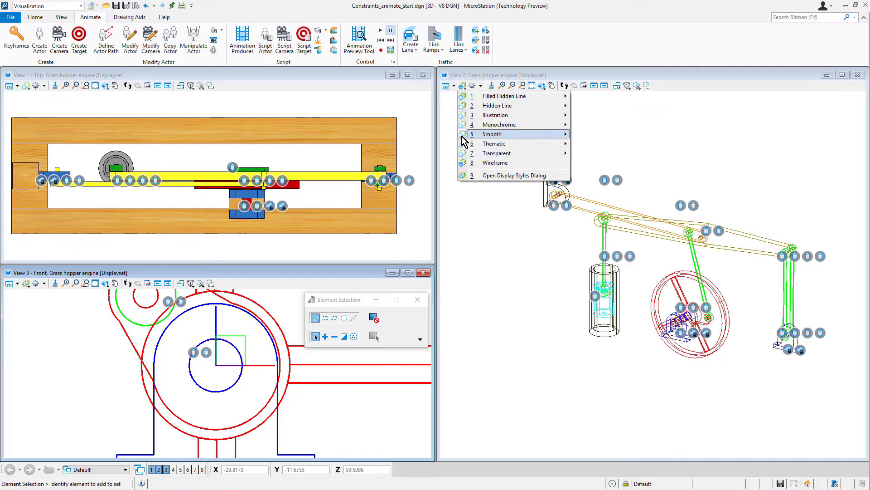
{"action": "mouse_move", "coordinate": [464, 139]}
{"action": "mouse_move", "coordinate": [522, 115]}
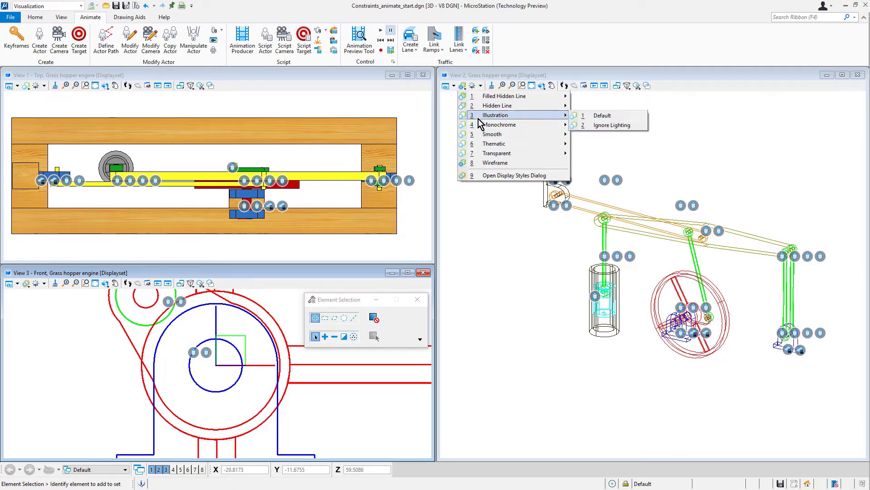
{"action": "left_click", "coordinate": [616, 124]}
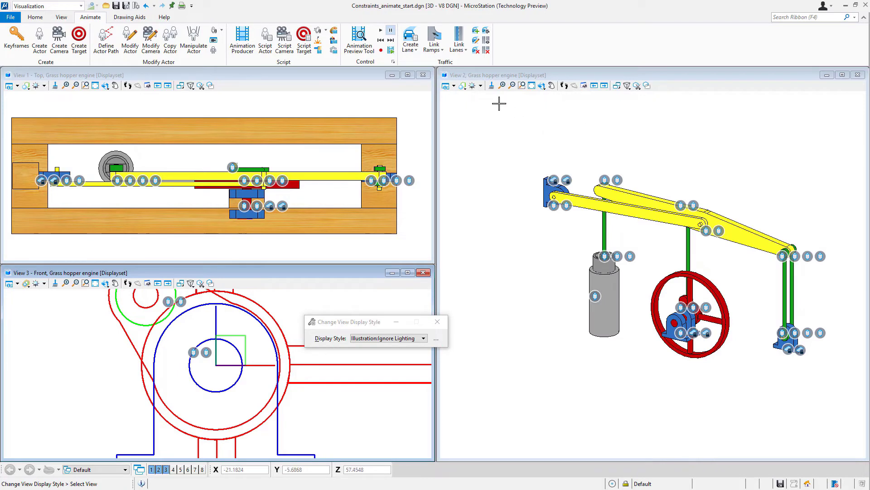
Turn off the display of Markers in View 2 to hide the constraint symbols.
{"action": "left_click", "coordinate": [454, 86]}
{"action": "left_click", "coordinate": [532, 200]}
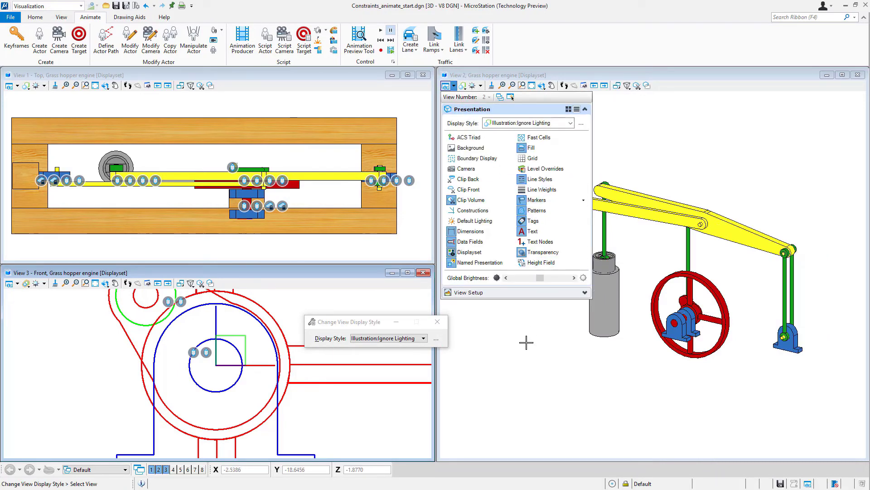
{"action": "left_click", "coordinate": [535, 318]}
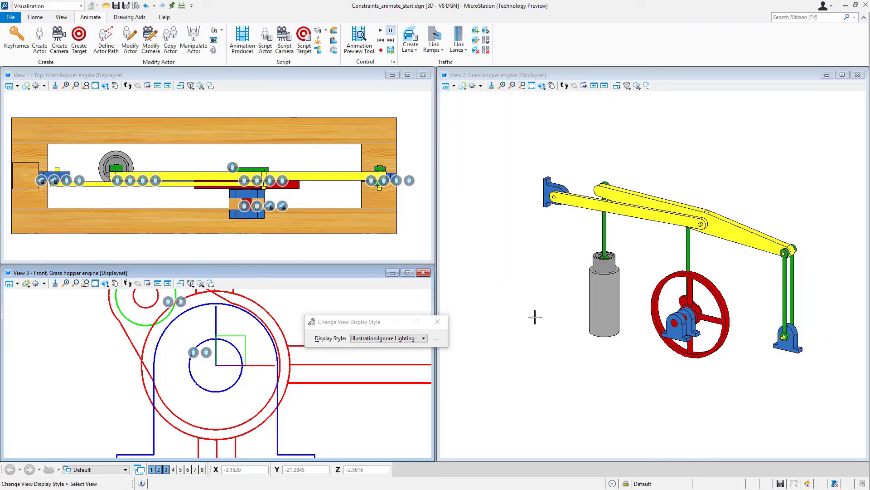
Turn on the wood beams level in View 2 and close the level display settings.
{"action": "left_click", "coordinate": [443, 79]}
{"action": "left_click", "coordinate": [384, 166]}
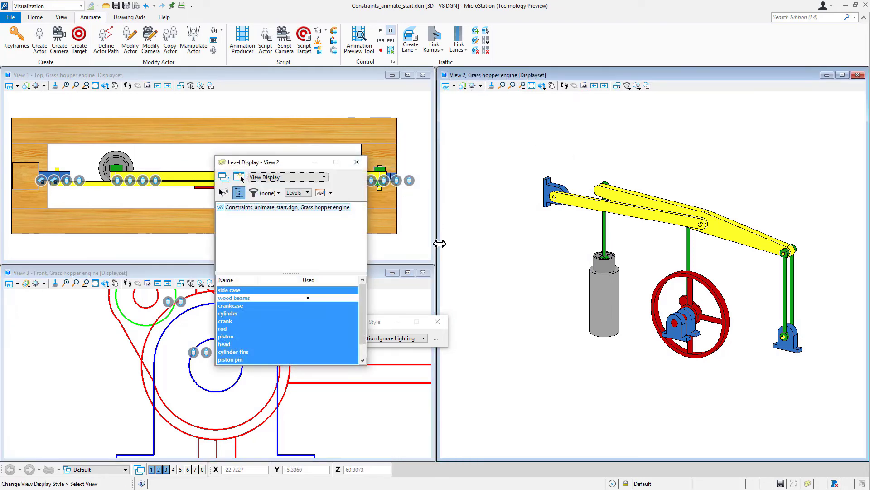
{"action": "left_click", "coordinate": [271, 298]}
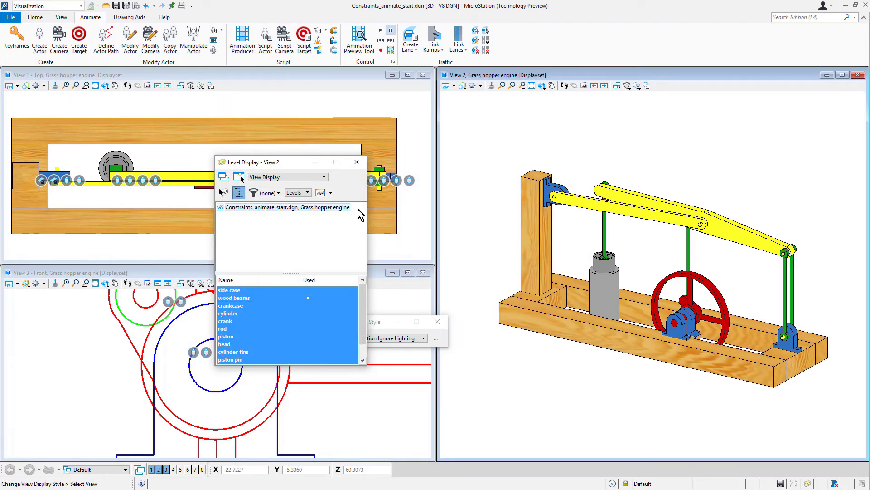
{"action": "left_click", "coordinate": [357, 163]}
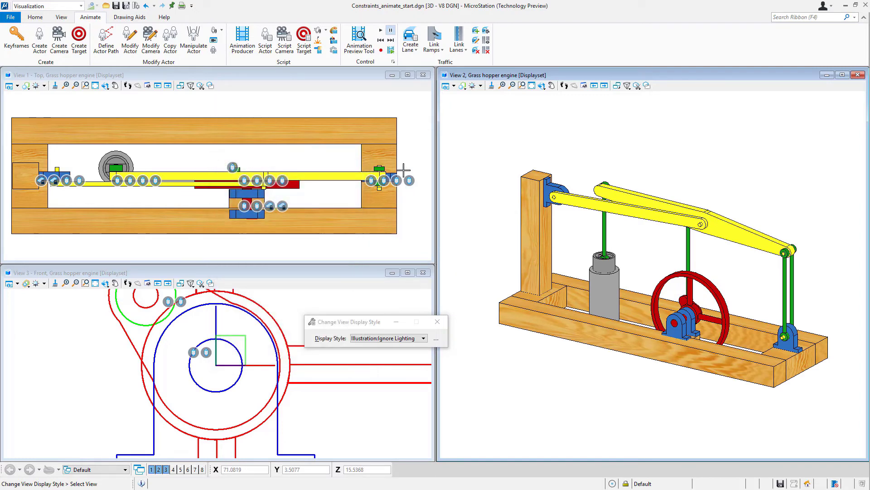
Play the animation again and rotate View 2 dynamically to watch the moving engine from both sides.
{"action": "left_click", "coordinate": [380, 31]}
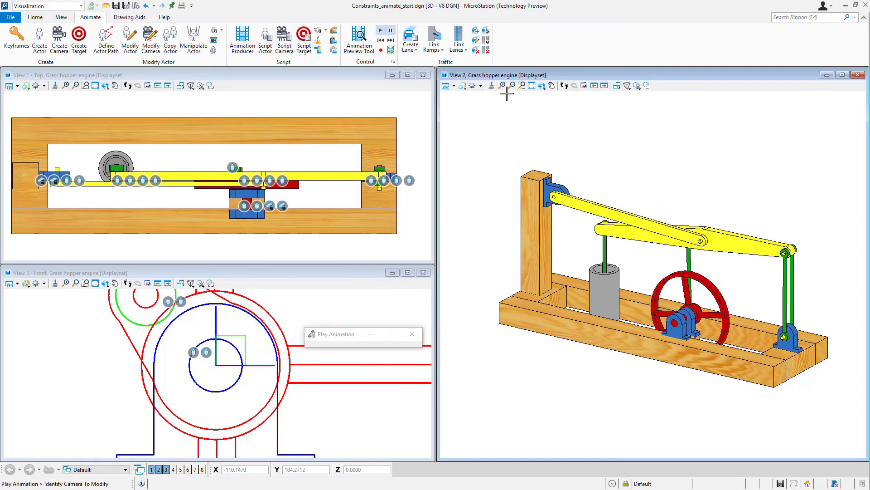
{"action": "left_click", "coordinate": [542, 86]}
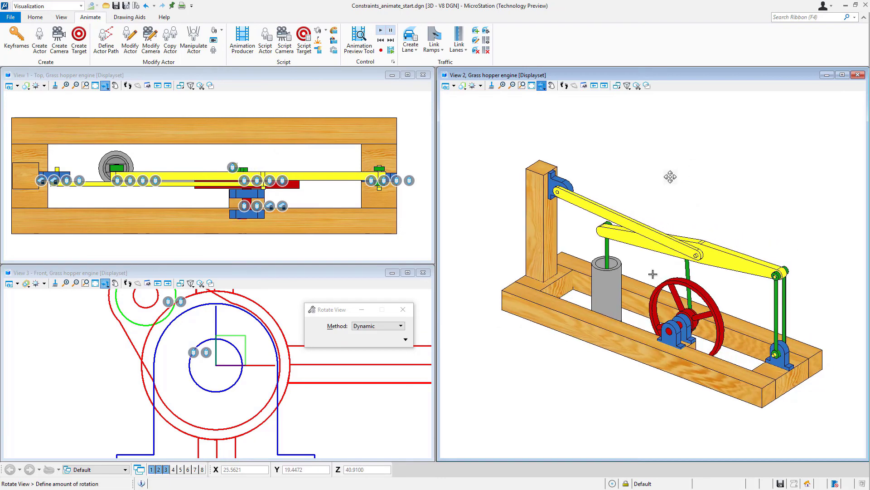
{"action": "left_click_drag", "start_coordinate": [670, 175], "coordinate": [622, 374]}
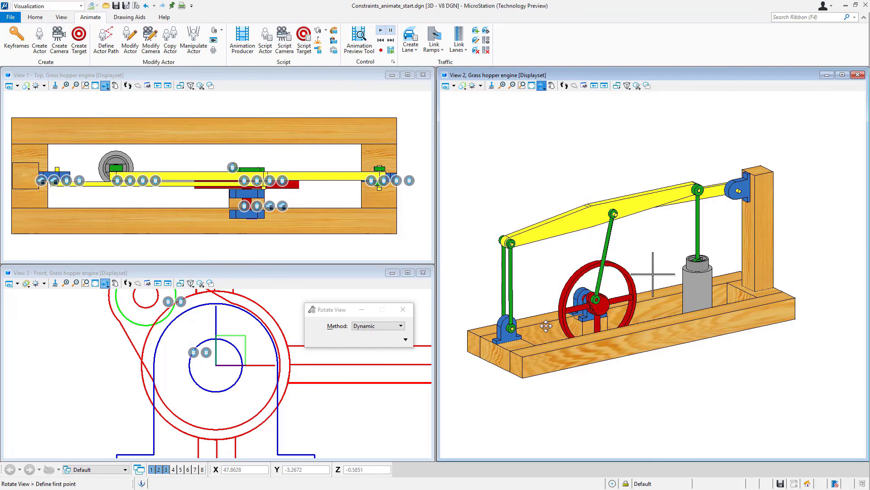
{"action": "left_click", "coordinate": [612, 363]}
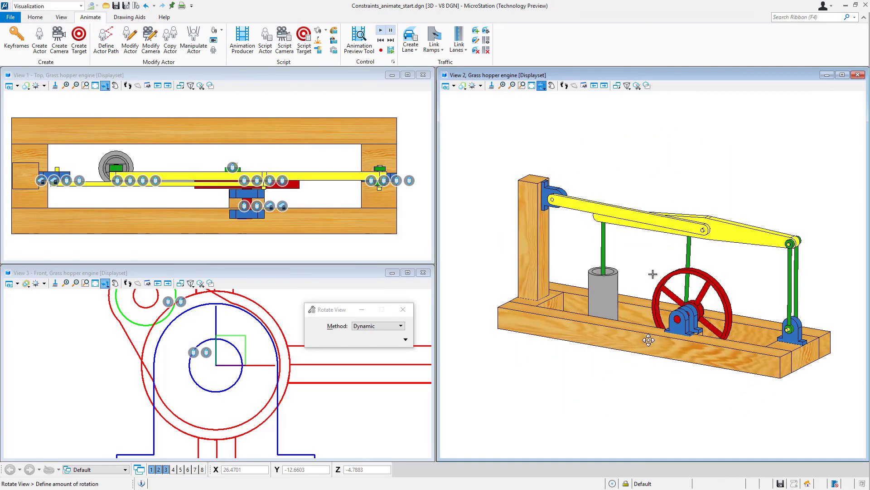
{"action": "left_click", "coordinate": [630, 360]}
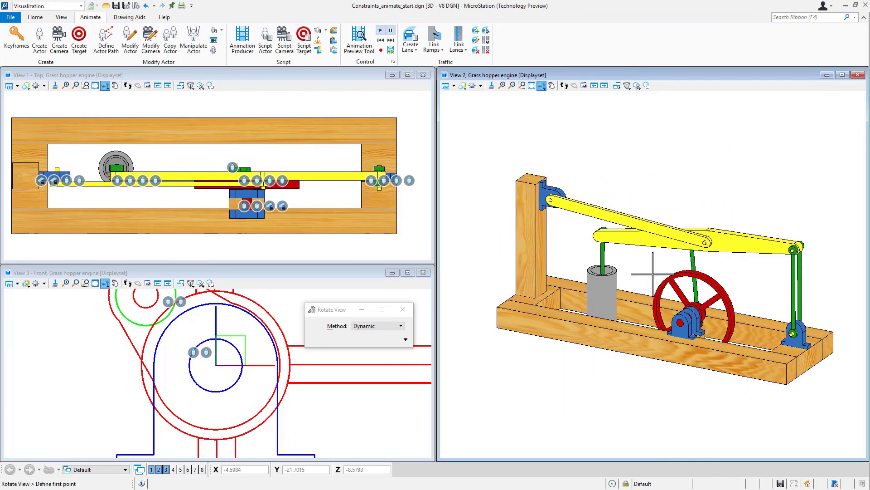